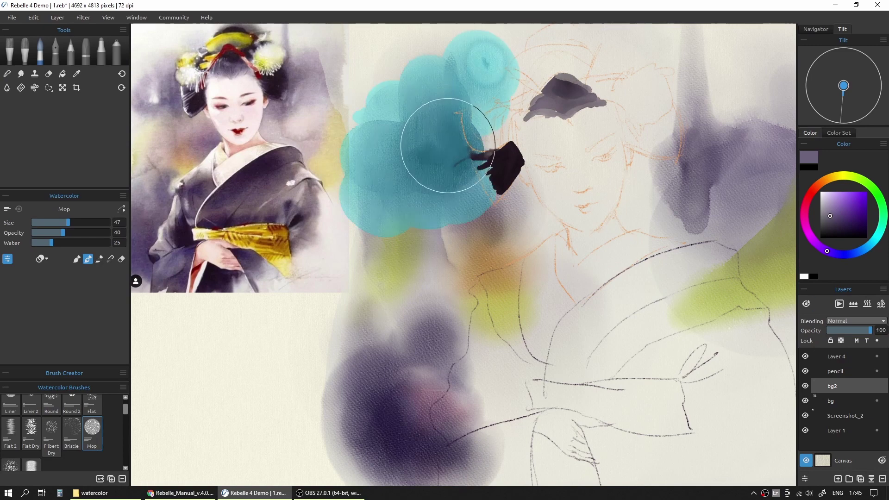
Brush violet Bristle strokes along the lower edge of the violet wash beside the head and rewet that edge
key("w")
left_click(31, 465)
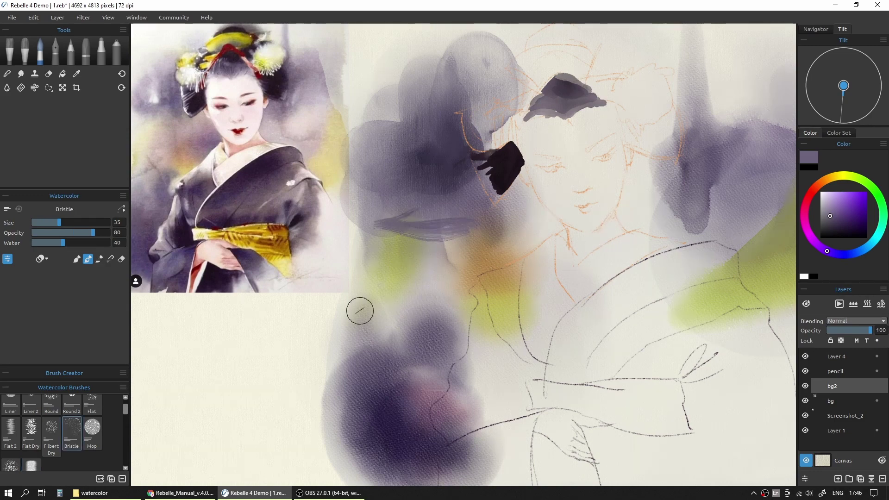
key("w")
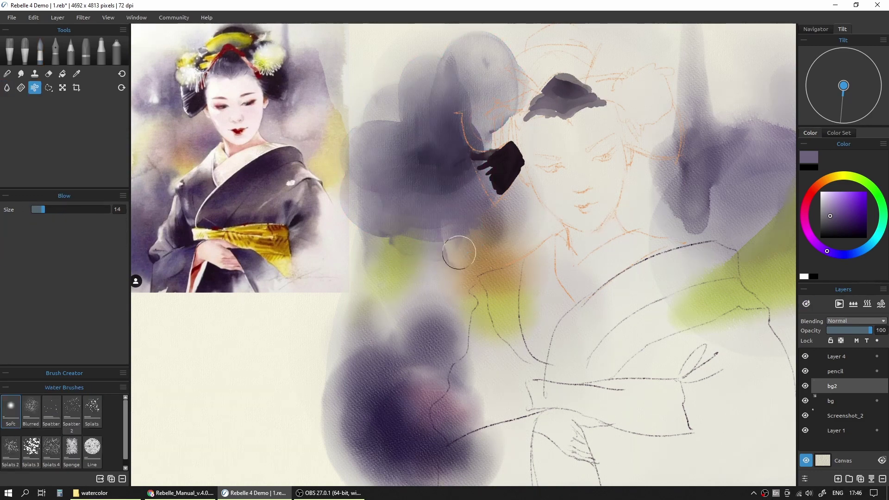
Switch to the watercolor brush, choose a muted pink paint color, and enlarge the brush list to show all watercolor presets
key("b")
left_click(812, 193)
left_click_drag(812, 193, 805, 205)
left_click(837, 200)
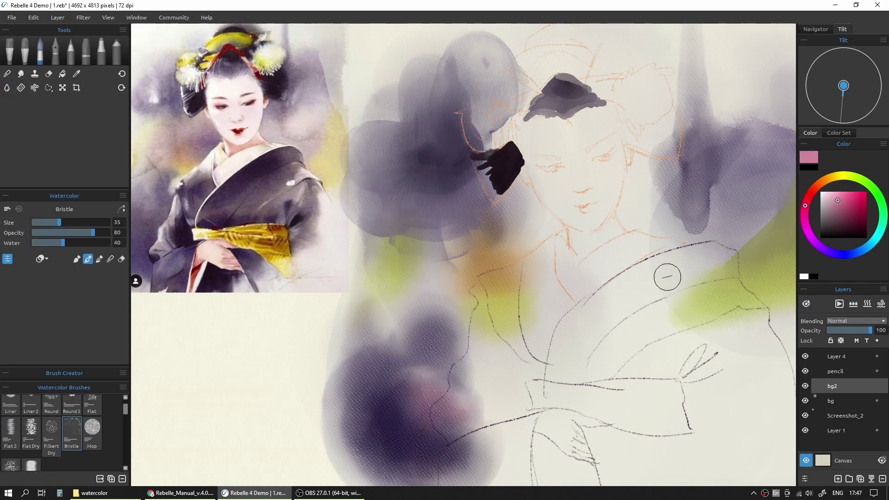
left_click_drag(93, 366, 93, 303)
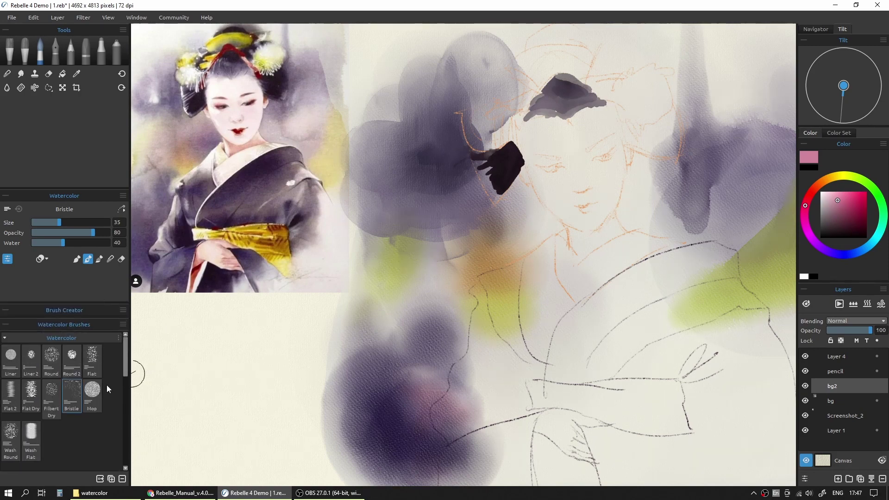
Wet the background beside the neck and paint pink strokes there with the size 10 Round 2 brush
key("w")
mouse_move(486, 252)
left_mouse_down()
mouse_move(464, 265)
mouse_move(501, 219)
mouse_move(475, 296)
left_mouse_up()
key("b")
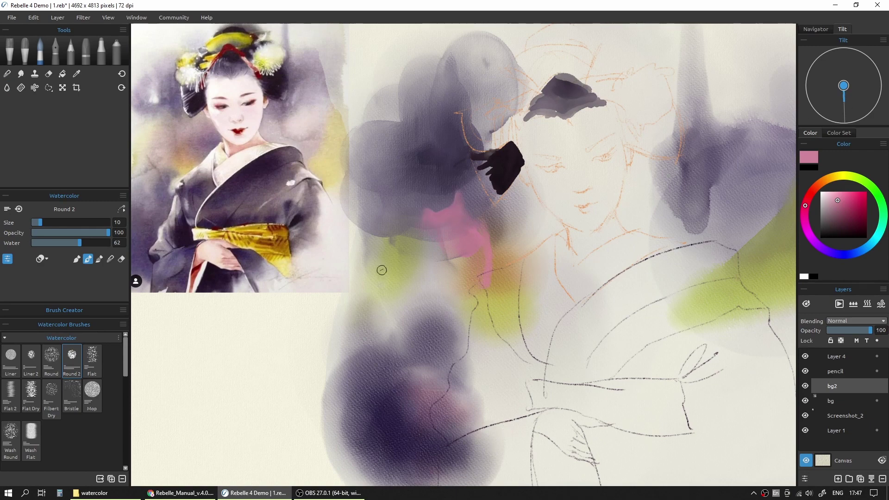
key("w")
key("d")
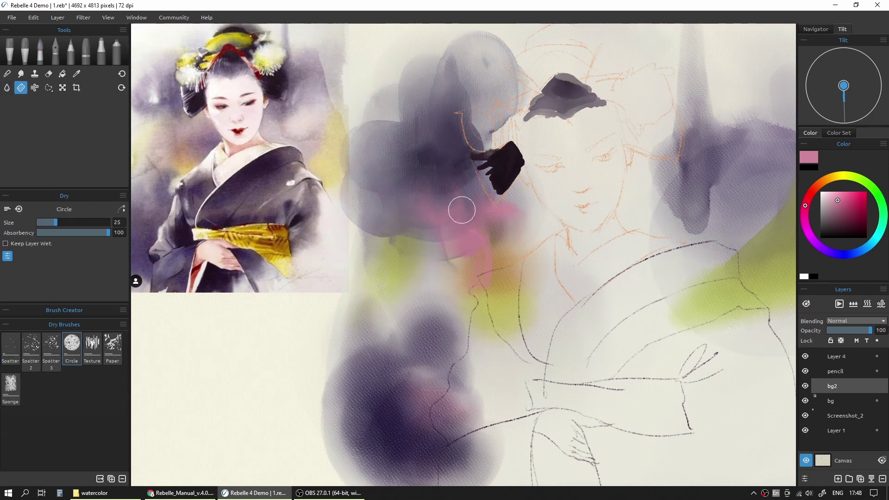
Add Wash Round paint to the pink patch, dry it with the size 60 Paper brush, and rewet it with size 20 Soft water
key("b")
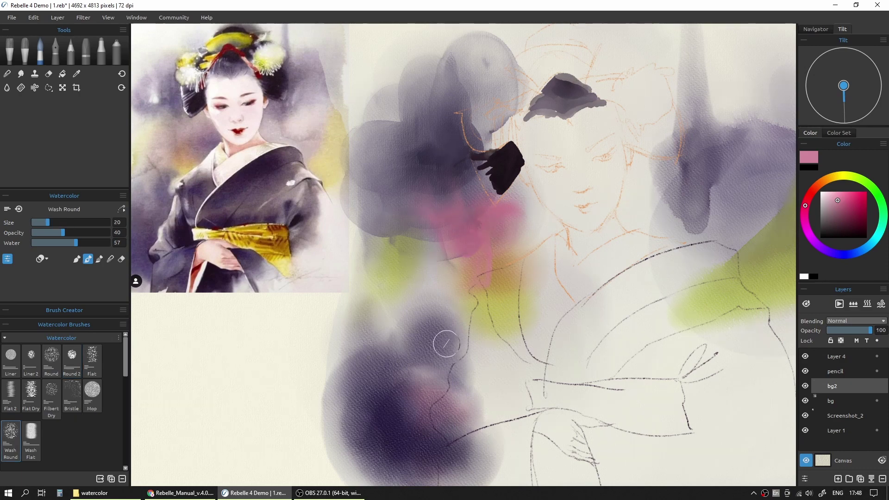
key("d")
left_click(113, 347)
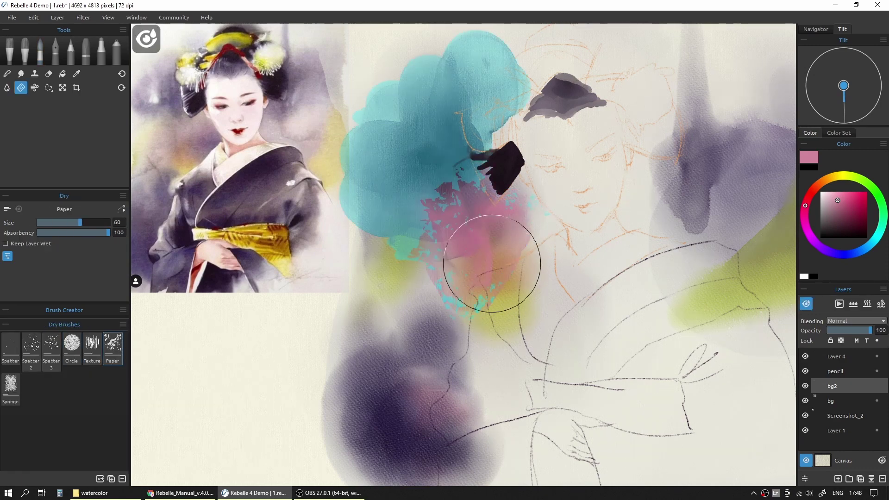
key("w")
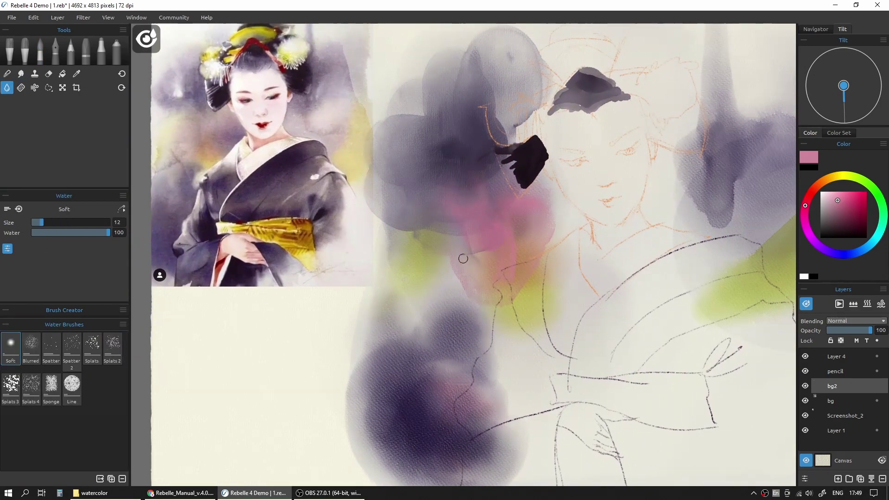
key("bracketright")
key("bracketright")
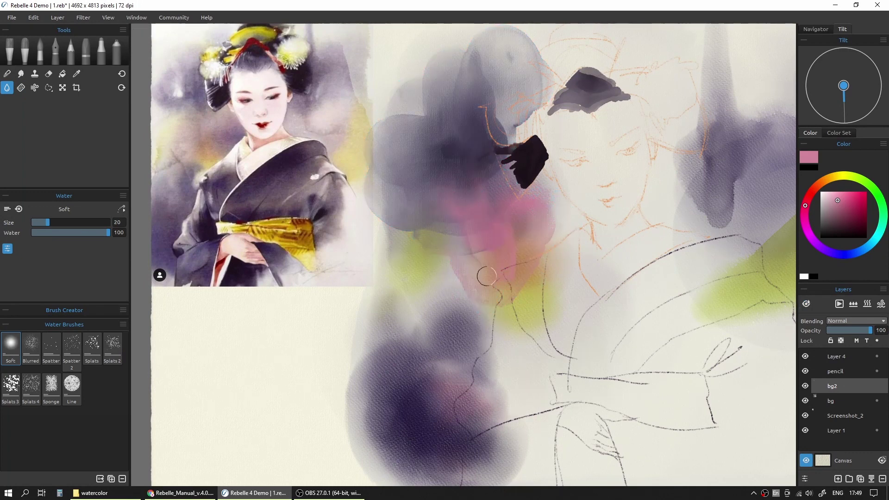
Undo the recent pink strokes and their wetting and drying effects
key("ctrl+z")
key("ctrl+z")
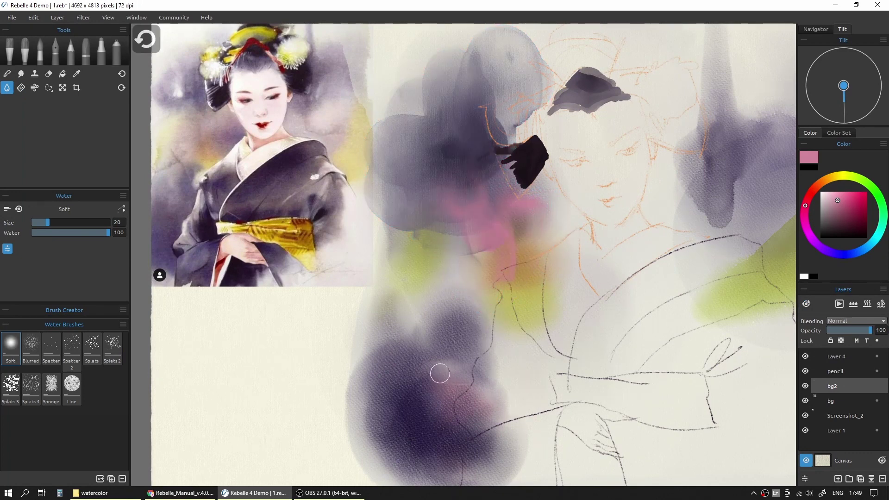
key("ctrl+z")
key("ctrl+z")
key("ctrl+z")
Glaze a soft pink wash between the violet cloud and the orange area using the Mop brush at size 47
key("a")
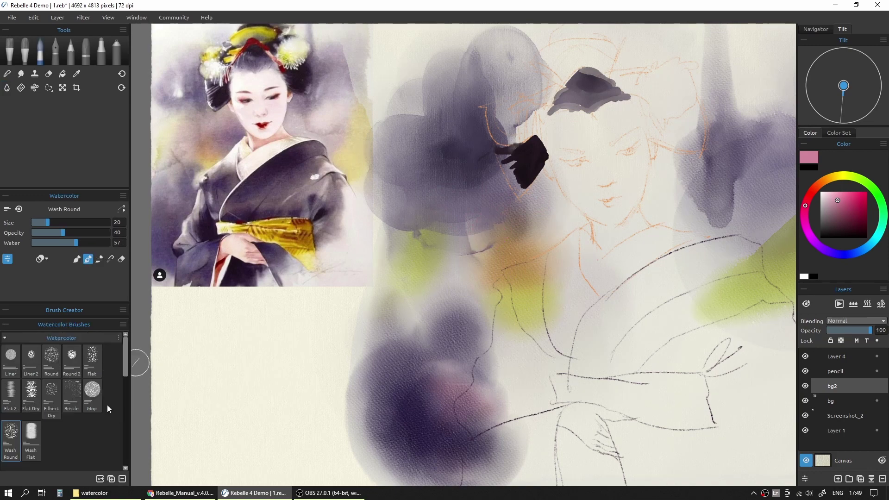
key("ctrl+y")
key("ctrl+y")
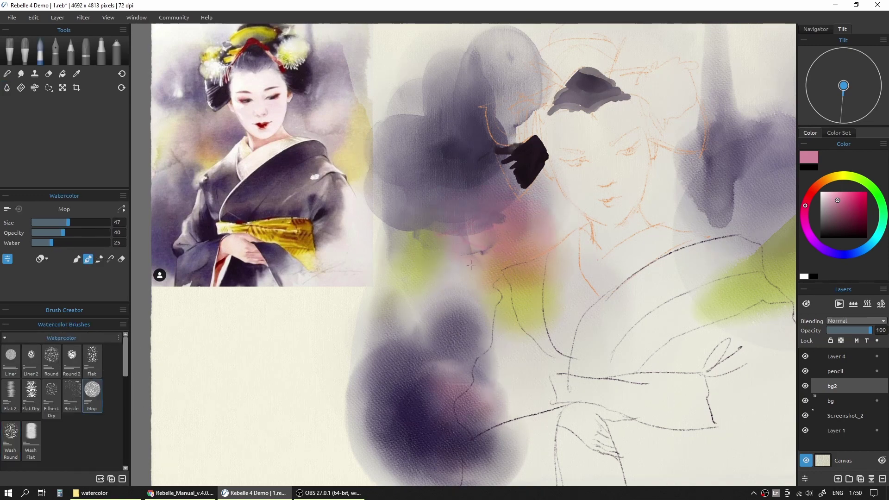
scroll(583, 273, "down", 2)
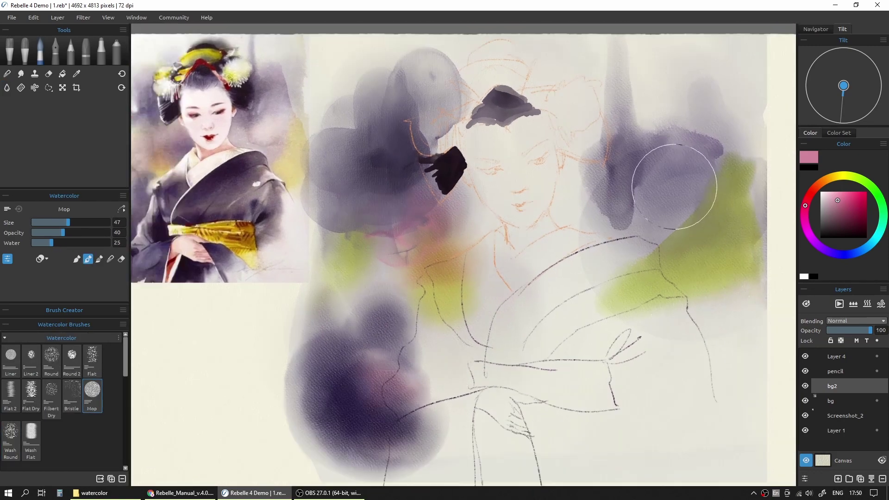
Glaze a pale cream patch over the violet background above the sleeve, soften it with the size 20 water brush, and save
left_click(684, 201, "alt")
key("w")
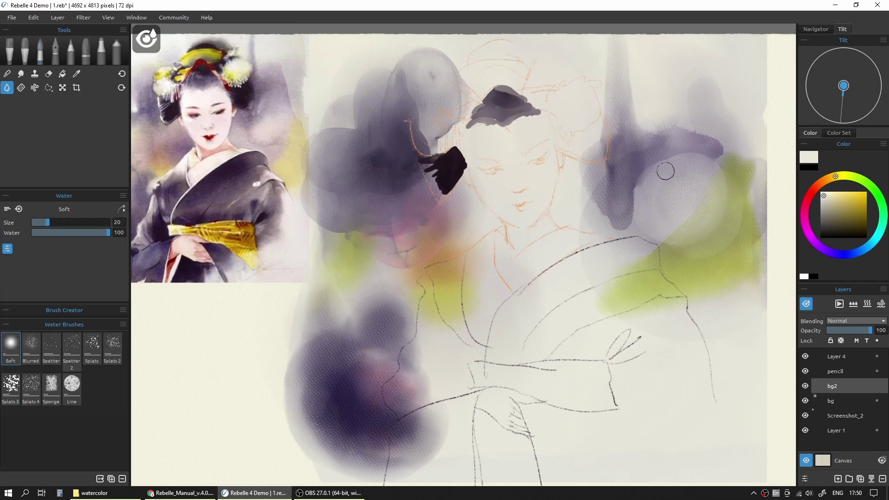
key("w")
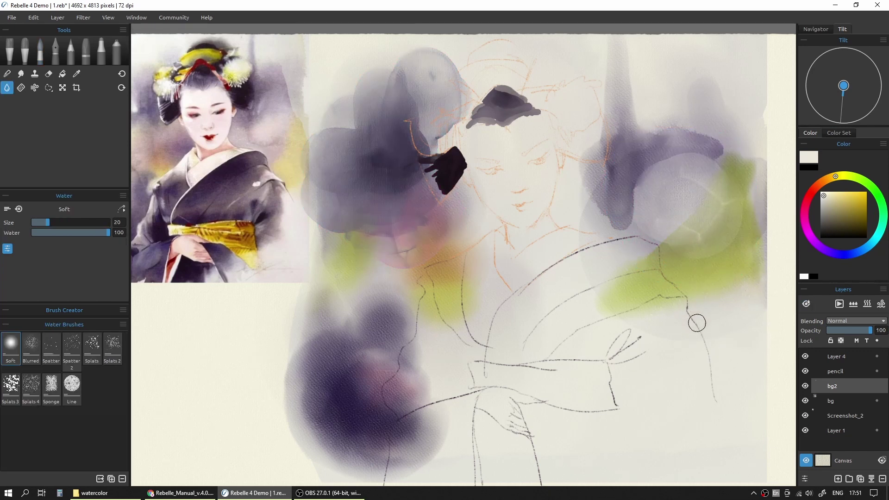
key("ctrl+s")
Rename Layer 4 as girl and paint the dark hair mass near her ear with Liner 2, adding a lavender-grey highlight at water 58
left_click(834, 356)
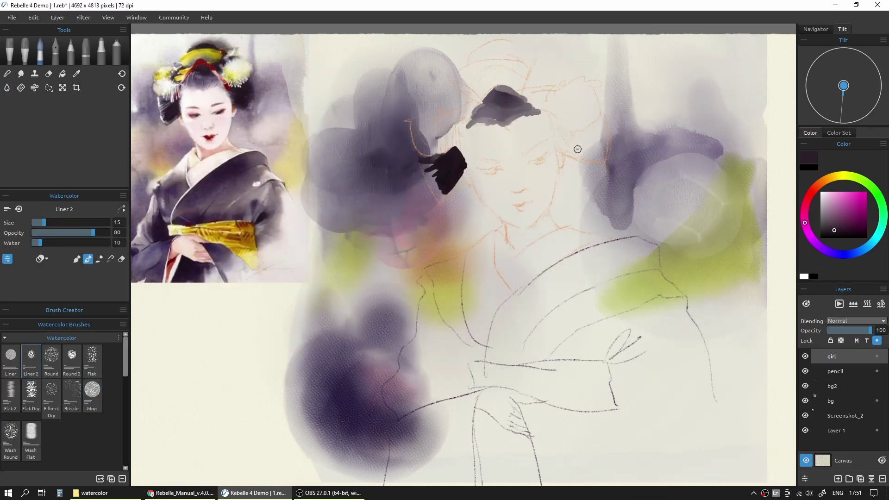
left_click(108, 232)
mouse_move(569, 132)
left_mouse_down()
mouse_move(595, 153)
mouse_move(585, 159)
left_mouse_up()
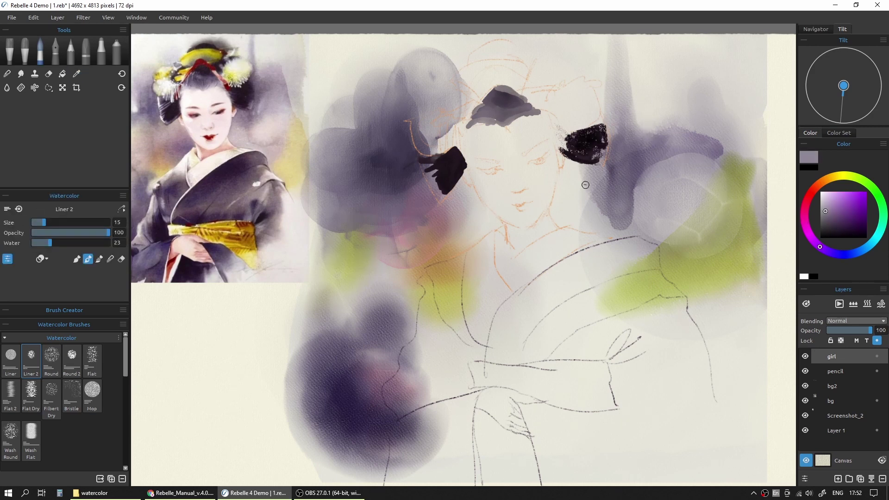
key("bracketright")
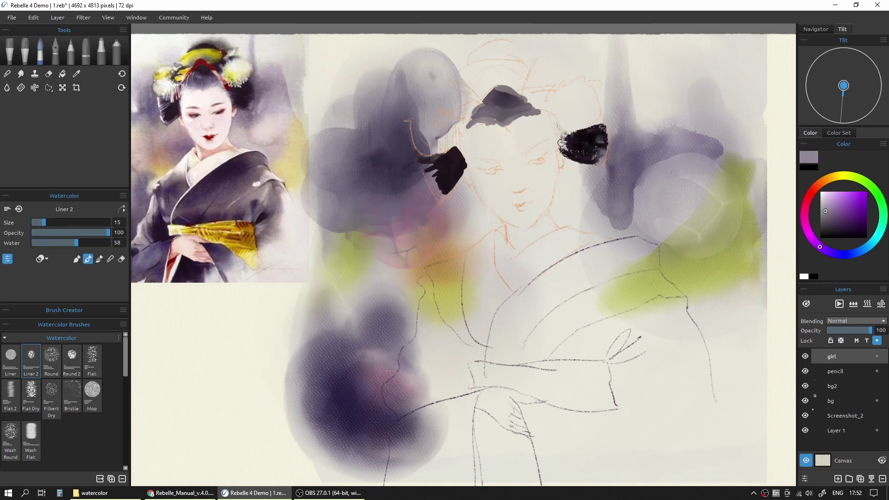
left_click_drag(555, 134, 588, 123)
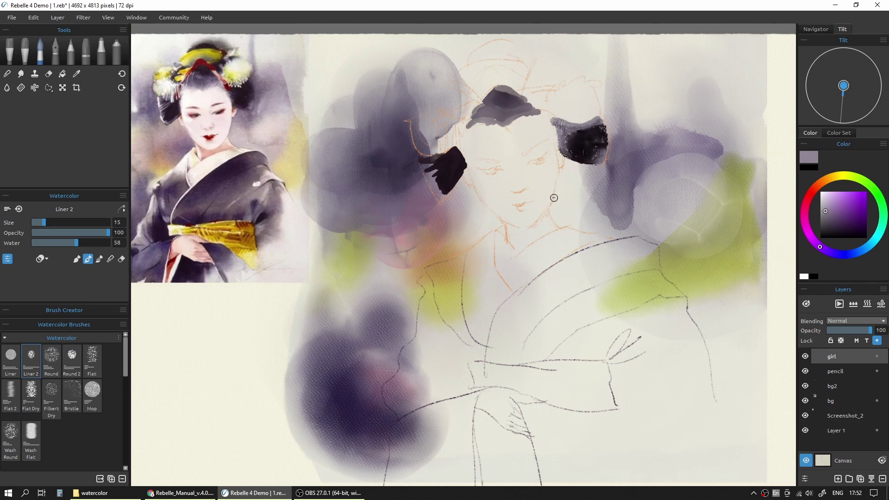
Paint dark hair strokes on both sides of the crown with Liner 2 at size 15 and water 70
left_click_drag(486, 104, 560, 83)
key("bracketleft")
left_click(504, 98, "alt")
key("bracketright")
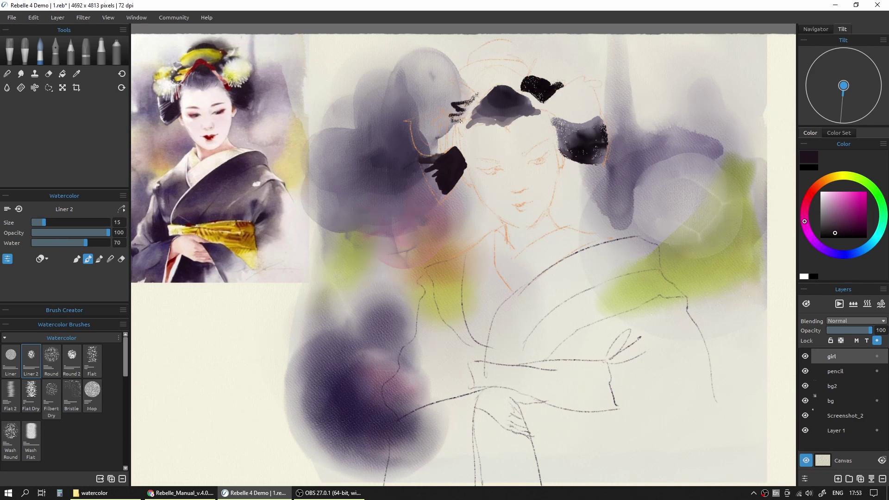
Wet around the hair patches beside the crown with size 12 Soft water and spread the dark paint outward
key("w")
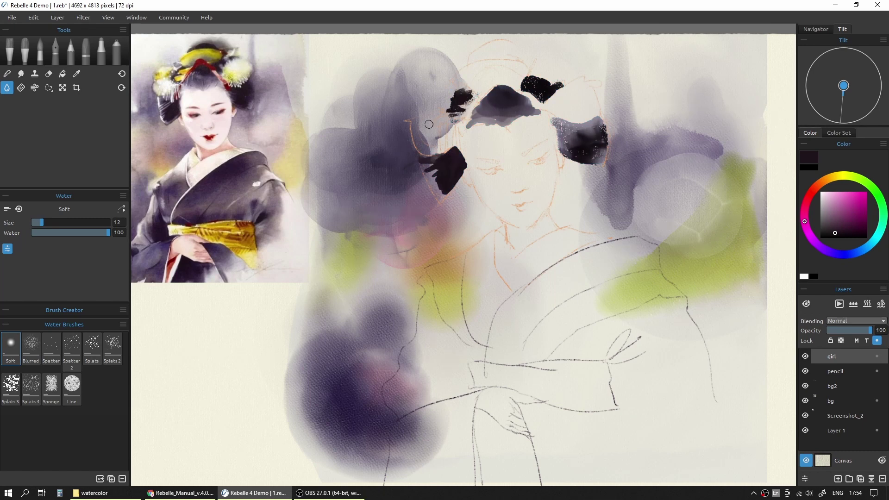
key("w")
key("w")
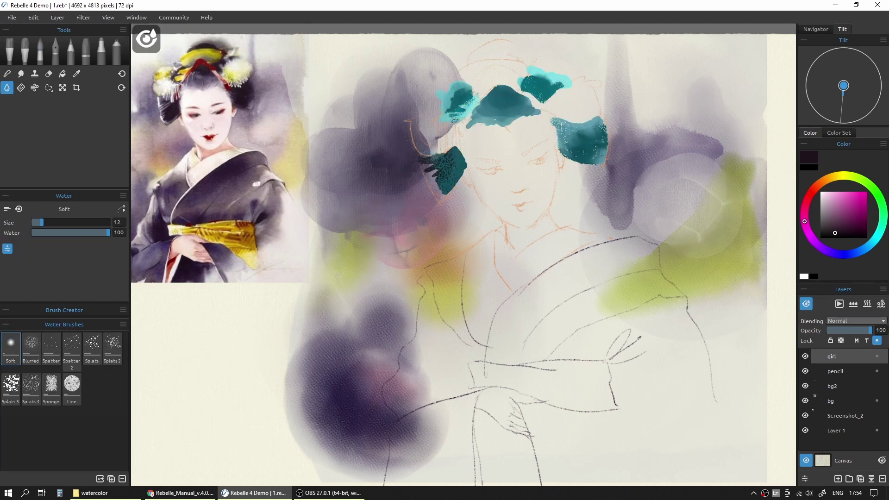
key("b")
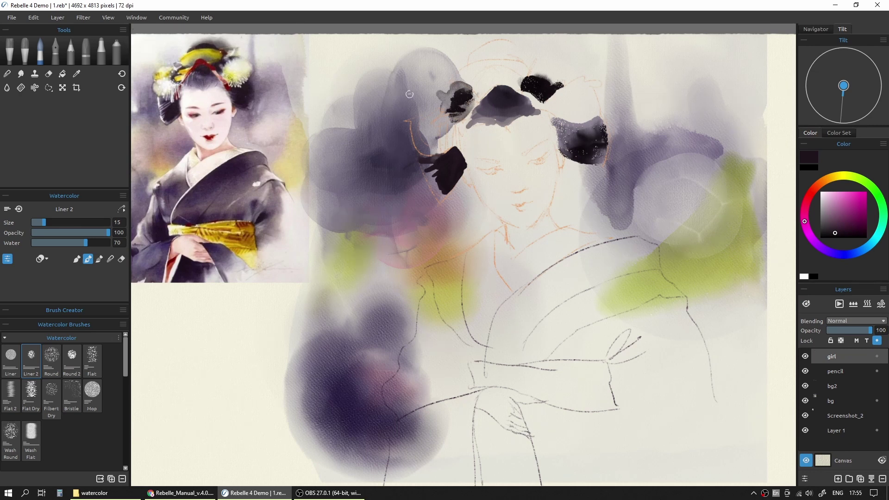
Wet the band above the crown, paint the yellow hair ornament there, sample a grey from the hair, and save
key("w")
mouse_move(480, 85)
left_mouse_down()
mouse_move(517, 63)
mouse_move(487, 82)
mouse_move(469, 72)
mouse_move(483, 85)
mouse_move(537, 69)
left_mouse_up()
key("b")
left_click(474, 129, "alt")
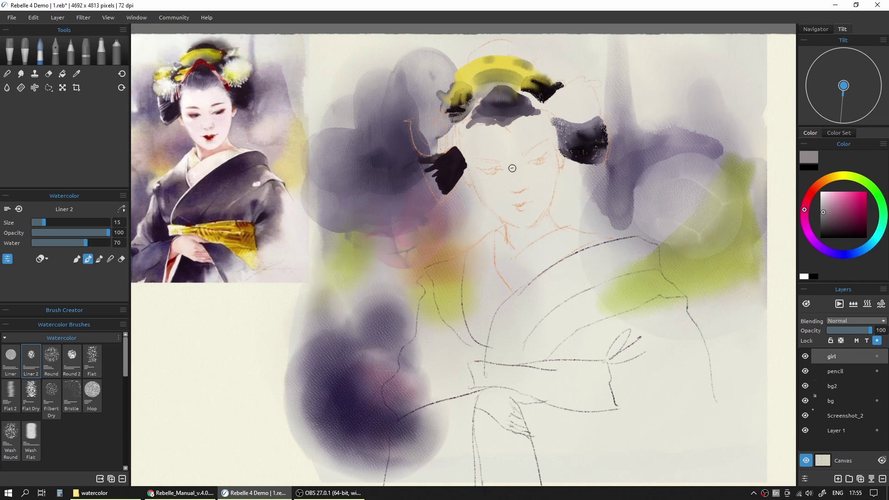
key("ctrl+s")
Sample the dark hair color, wet the area above the yellow ornament, and paint the top bun
left_click(545, 91, "alt")
key("w")
mouse_move(470, 55)
left_mouse_down()
mouse_move(519, 44)
mouse_move(502, 72)
mouse_move(516, 43)
left_mouse_up()
key("b")
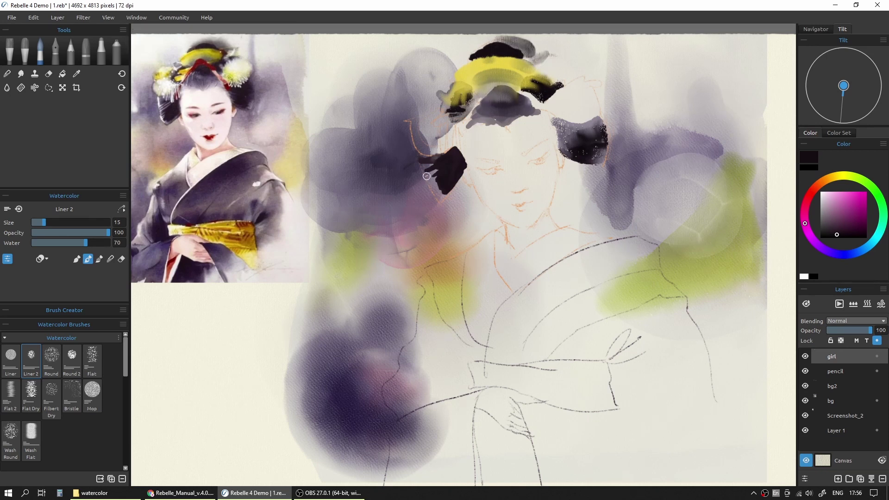
Wet the hairline, sample the ribbon's red from the reference, and paint the red ribbon across the front hair
key("w")
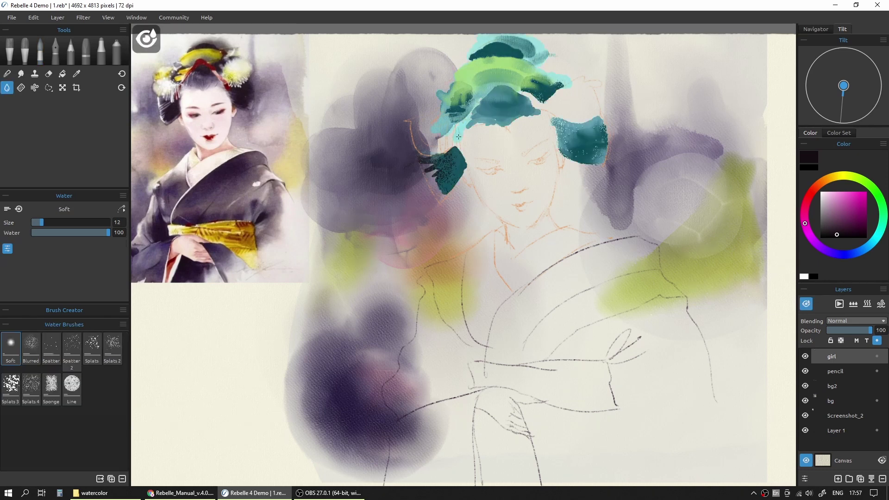
key("w")
mouse_move(457, 151)
left_mouse_down()
mouse_move(500, 114)
mouse_move(450, 170)
mouse_move(437, 145)
mouse_move(594, 127)
mouse_move(434, 180)
mouse_move(506, 86)
mouse_move(554, 125)
left_mouse_up()
left_click(199, 61, "alt")
left_click_drag(463, 126, 446, 144)
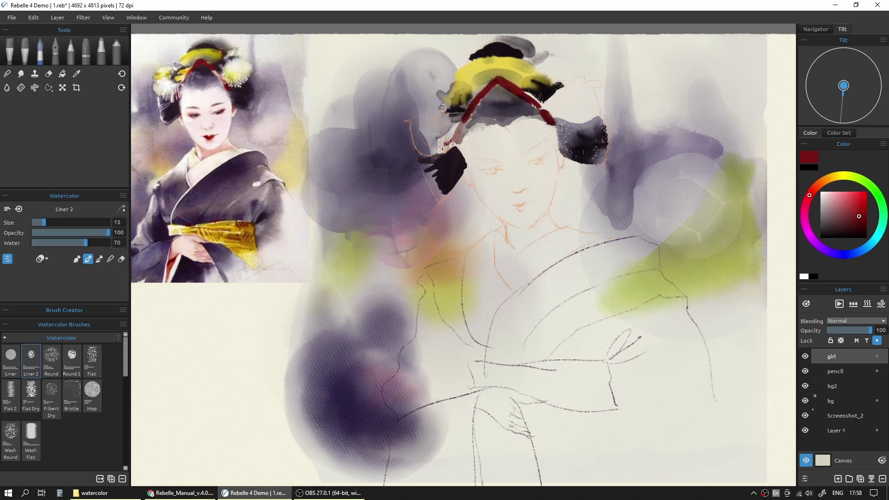
Create a new layer, wet the hair flower areas on both sides, and paint a white flower above the black side lock
left_click(189, 61, "alt")
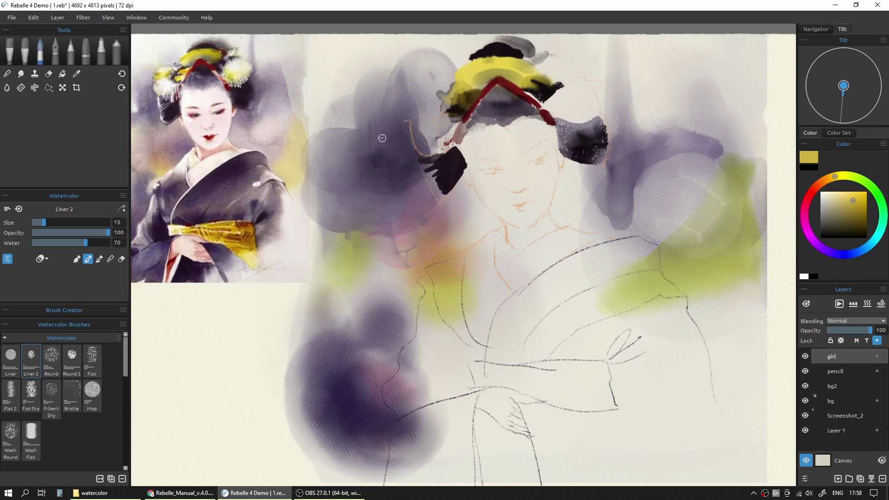
key("ctrl+shift+n")
key("w")
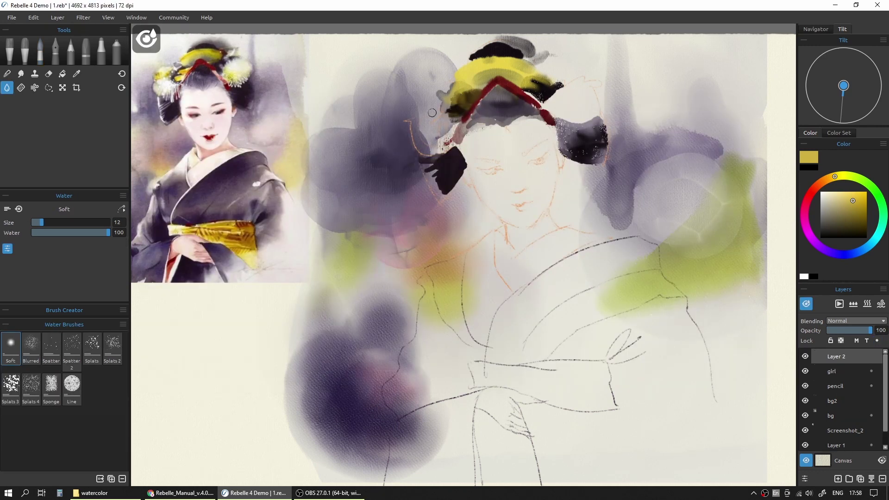
left_click_drag(546, 86, 595, 118)
key("b")
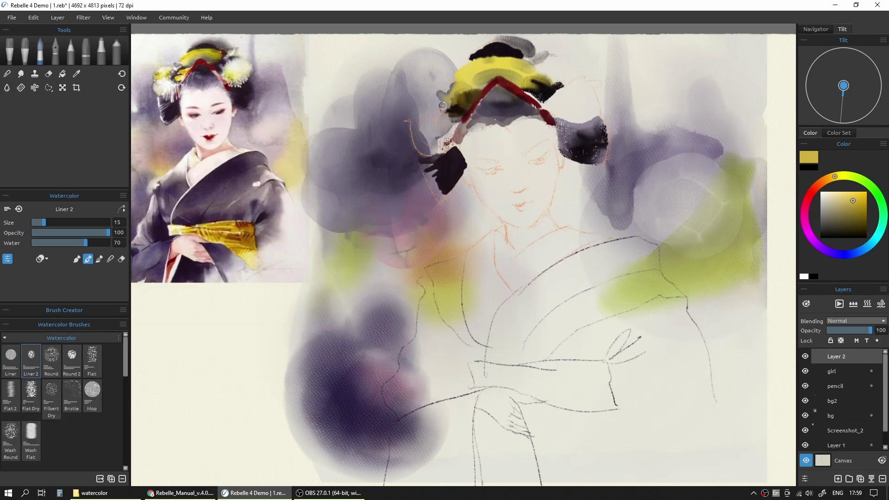
left_click_drag(417, 129, 441, 126)
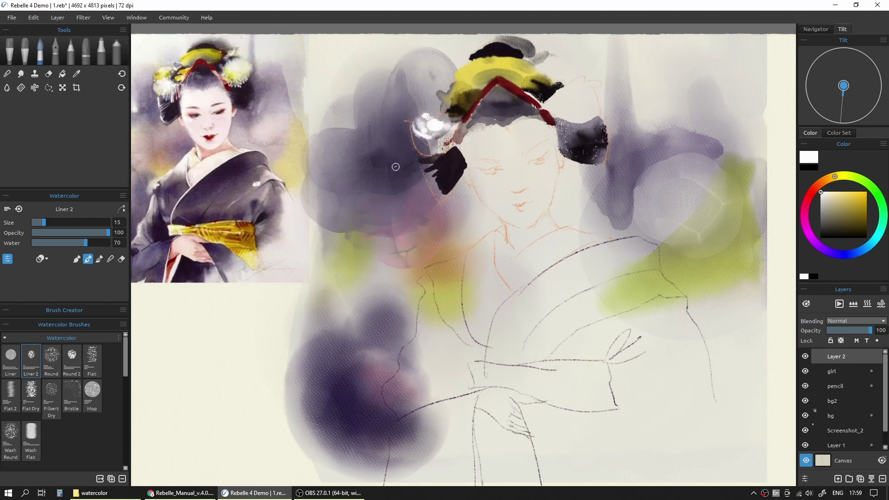
Sample the hair ornament's yellow, wet both flower areas, and paint yellow into the flower above the left side lock
left_click(446, 153, "ctrl")
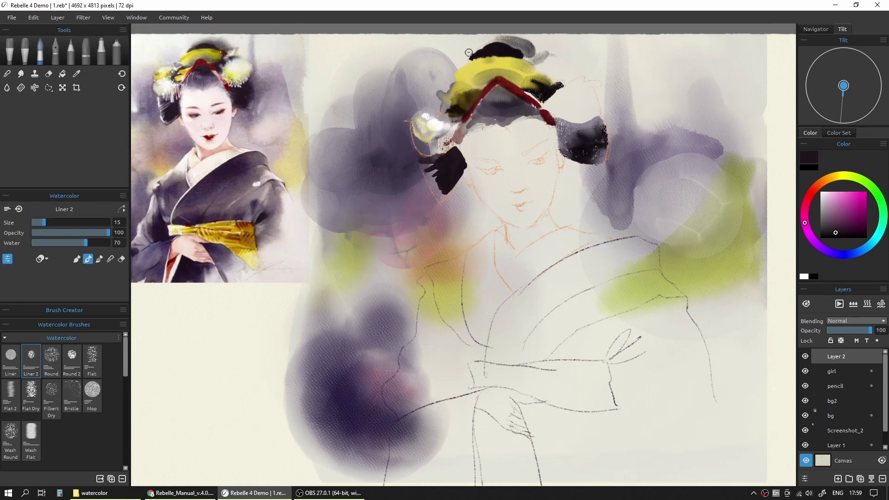
left_click(459, 76, "ctrl")
key("w")
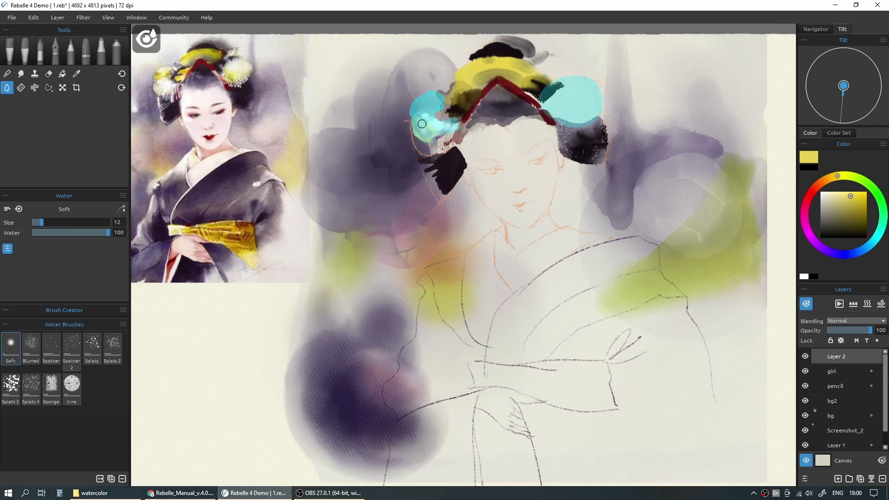
key("b")
left_click(442, 121, "ctrl")
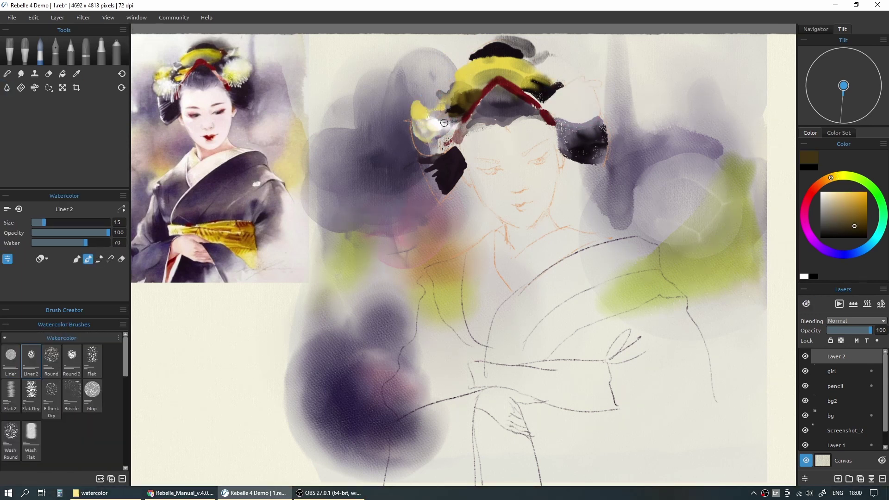
left_click(460, 70, "ctrl")
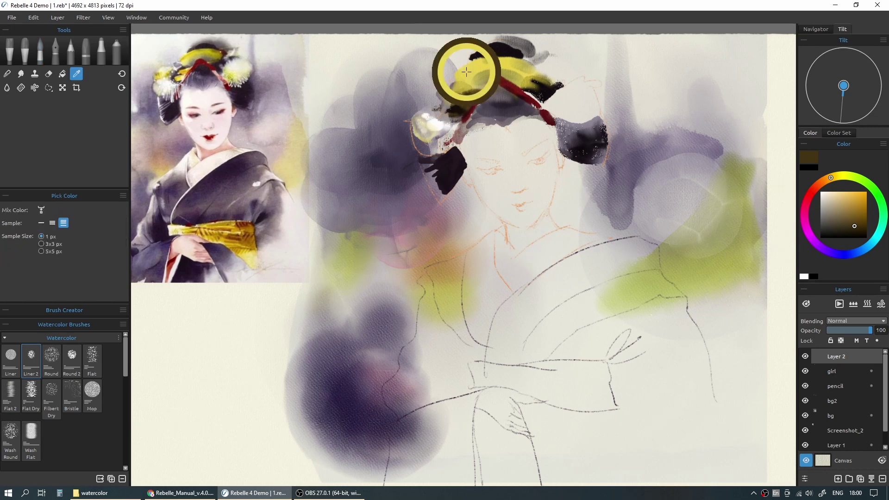
Dab off-white petals around the left flower's yellow center and draw its hanging strands with the Charcoal pencil
left_click(414, 123, "ctrl")
left_click_drag(420, 99, 430, 92)
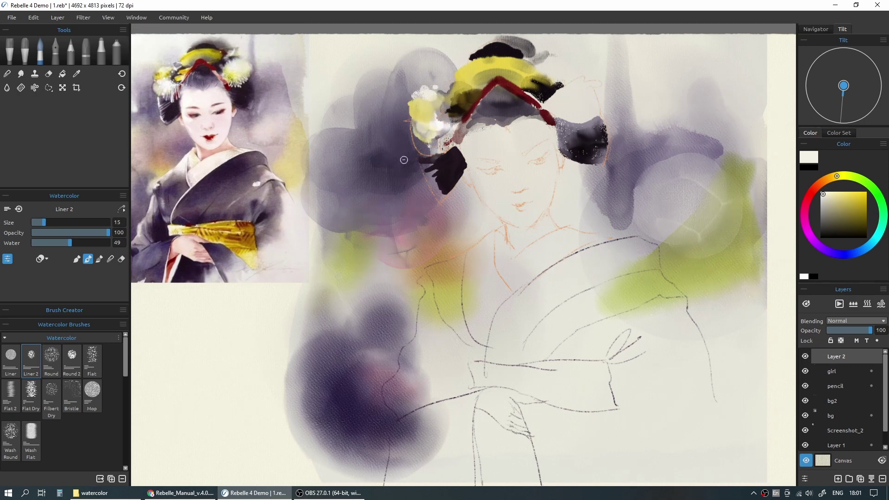
key("p")
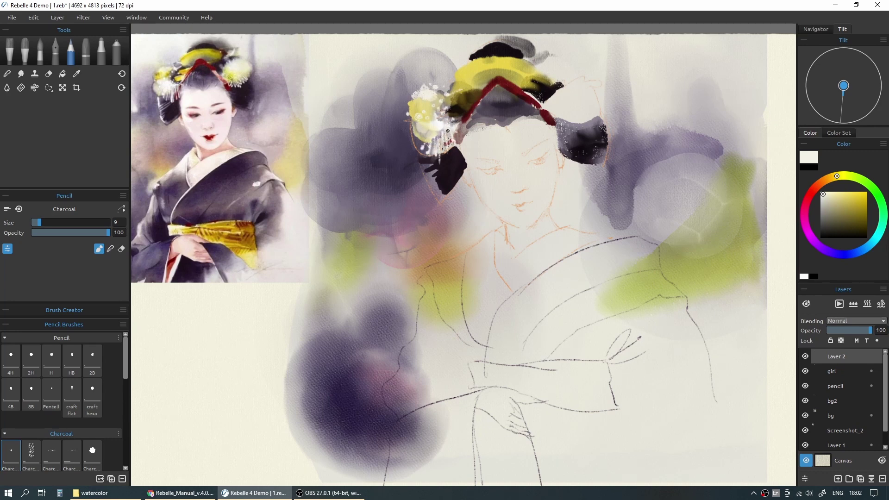
On the girl layer, touch up the ribbon beside the left flower with its red, sample the dark hair color, and save
left_click(831, 371)
left_click(496, 85, "alt")
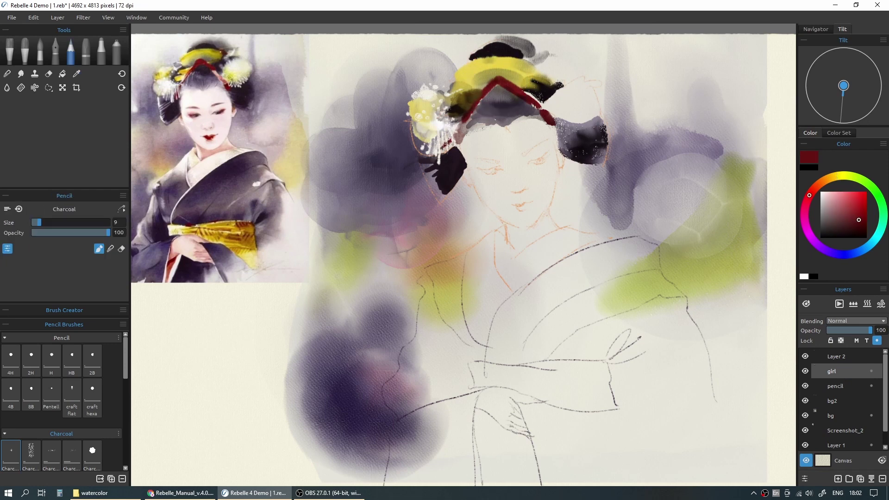
left_click(453, 125, "alt")
key("ctrl+s")
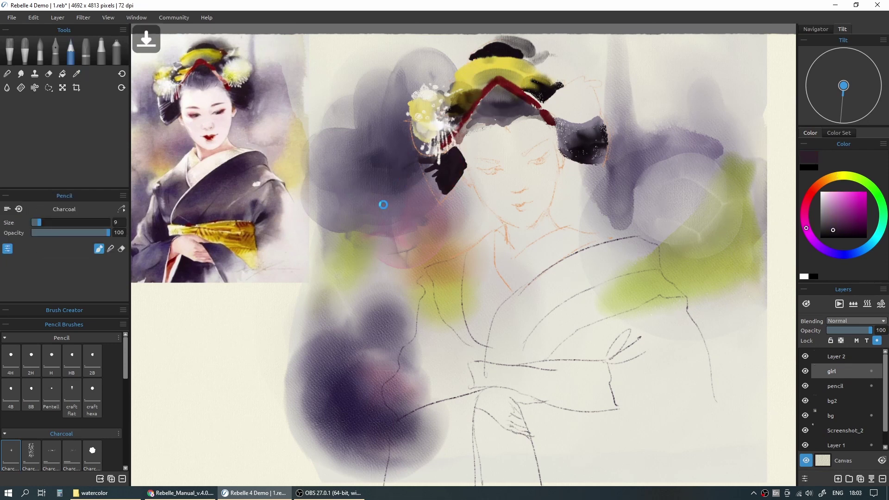
Fill out both side locks with the dark hair color using the Liner 2 watercolor brush
key("w")
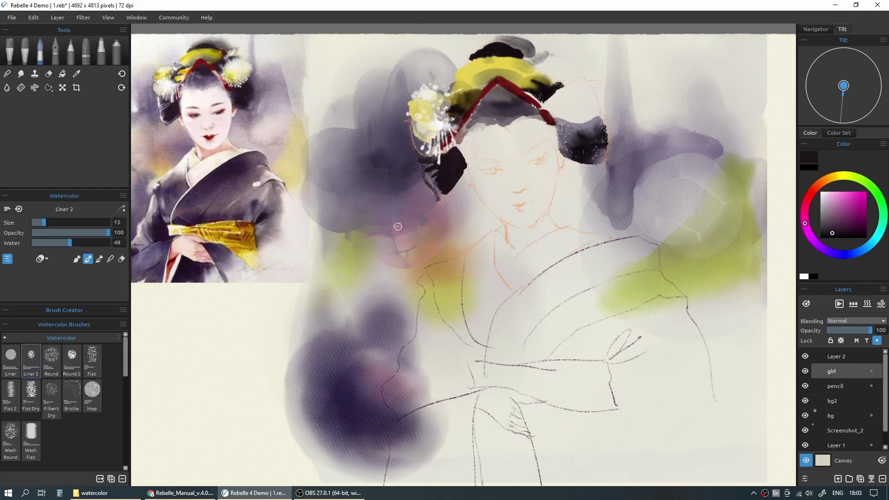
key("b")
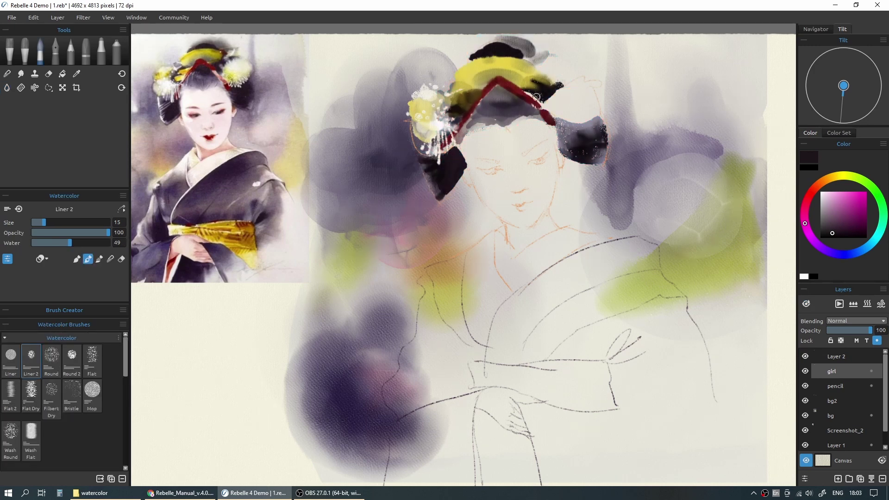
left_click_drag(559, 120, 588, 115)
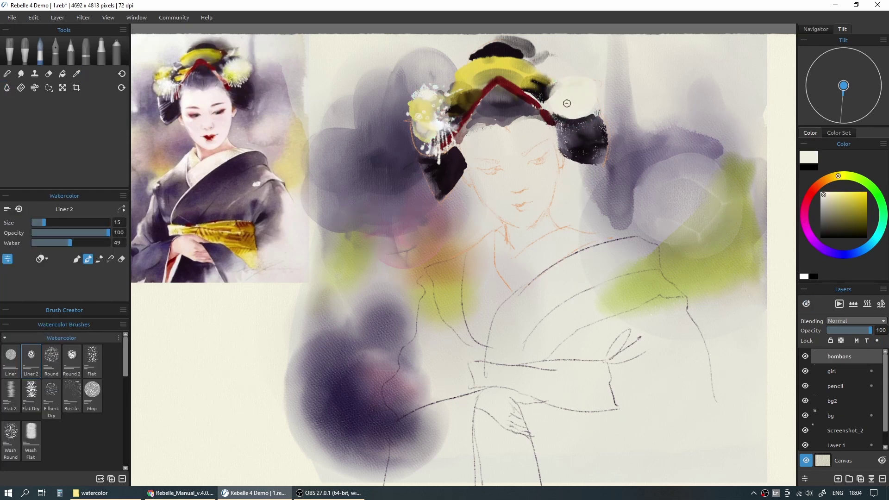
On the bombons layer, paint the off-white flower above the right side lock with a yellow center and soft grey shading
mouse_move(583, 90)
left_mouse_down()
mouse_move(591, 120)
mouse_move(570, 121)
mouse_move(584, 119)
mouse_move(567, 135)
mouse_move(602, 113)
mouse_move(572, 120)
left_mouse_up()
left_click(850, 196)
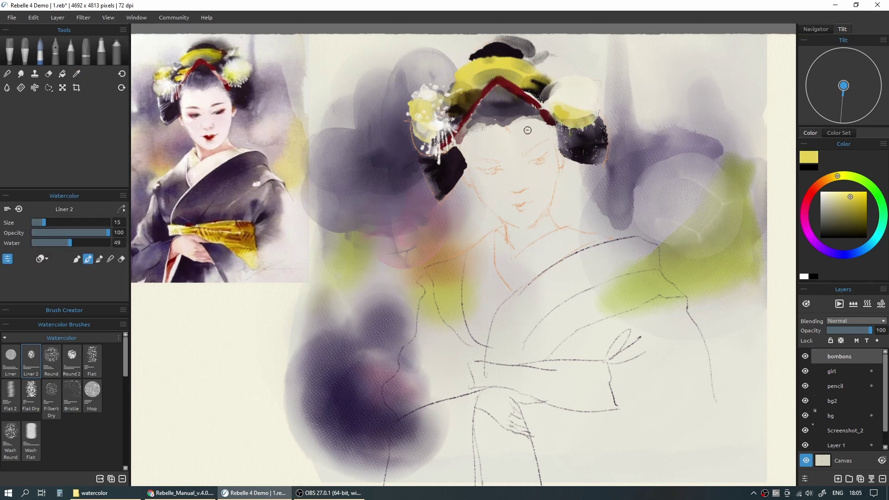
left_click(664, 97, "alt")
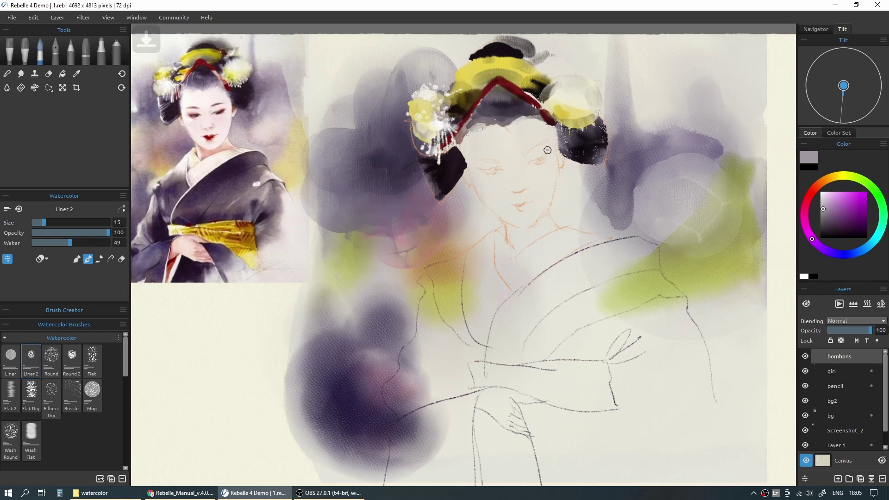
Draw the looped off-white fringe hanging from the right flower with the Charcoal pencils, finishing at size 12
key("p")
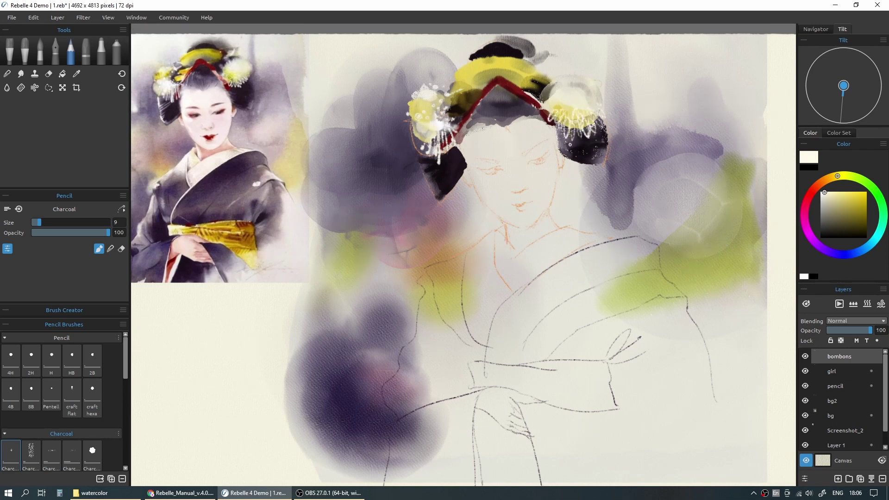
left_click(31, 392)
left_click(92, 416)
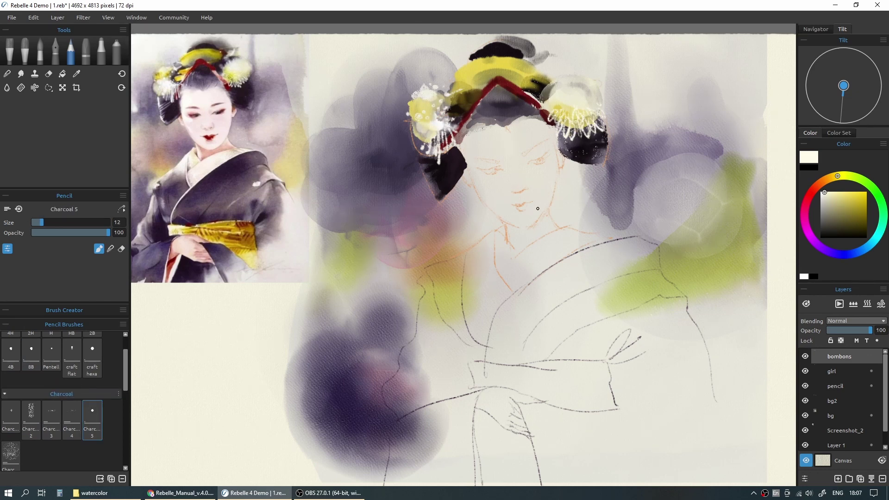
Touch up the dark hair around the right flower's fringe on the girl layer, and refine the flower with the Round Soft eraser
left_click(832, 371)
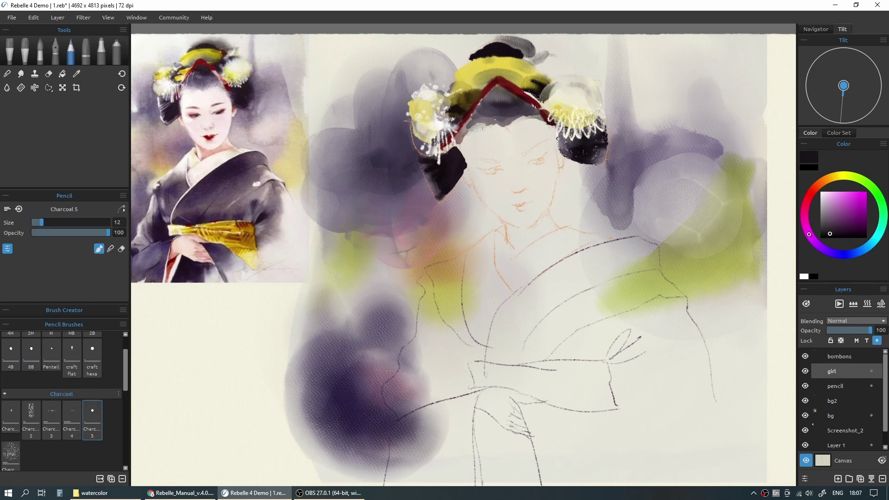
key("w")
left_click(565, 129, "ctrl")
key("e")
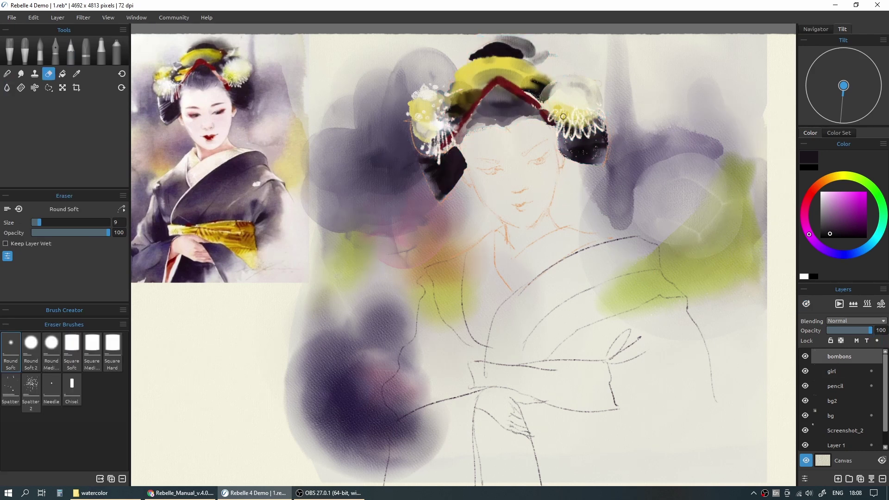
Add a small white and purple accent between the yellow hair ornament and the right flower
key("p")
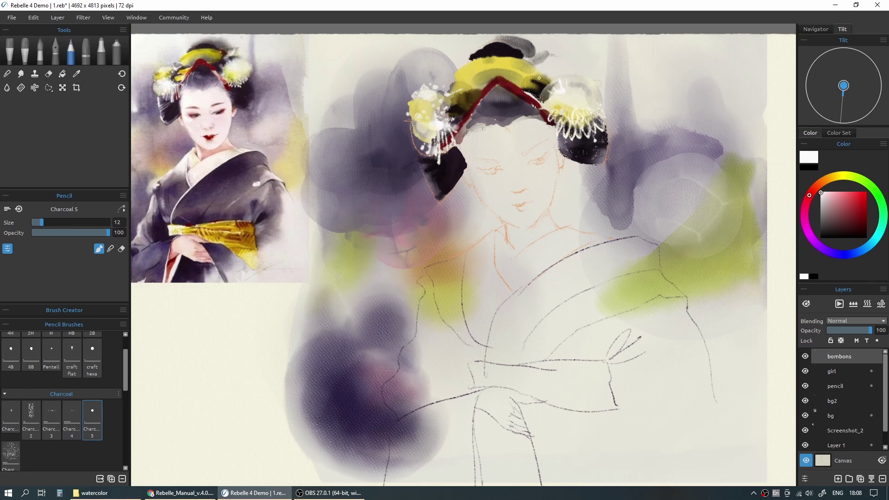
key("w")
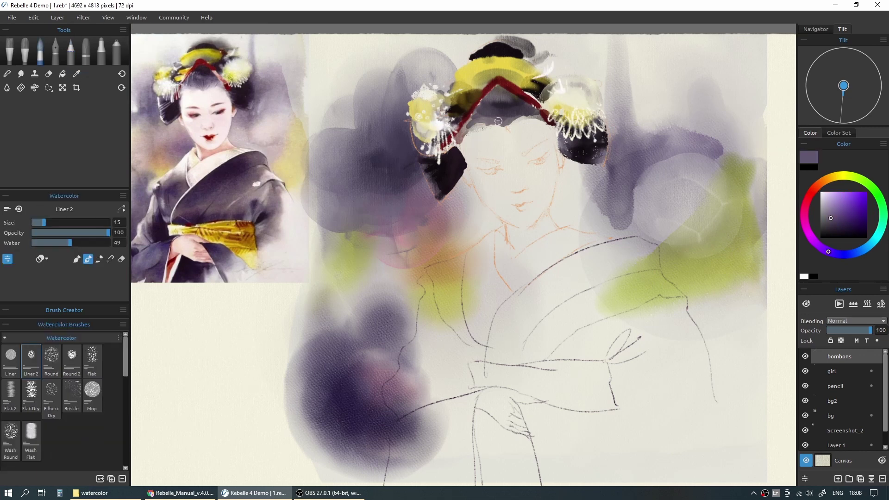
left_click(557, 88, "alt")
Wet the hair on the girl layer and paint dark shadows around the red ribbon's peak under the yellow ornament
left_click(500, 87, "ctrl+alt")
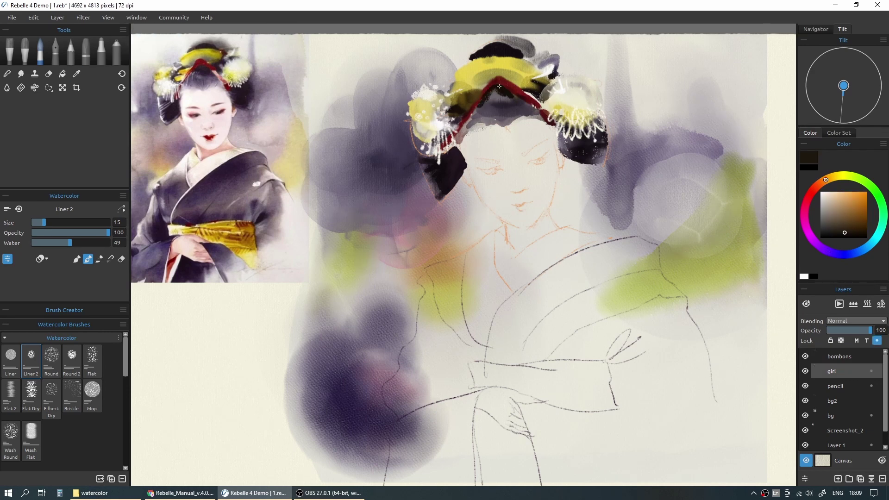
key("r")
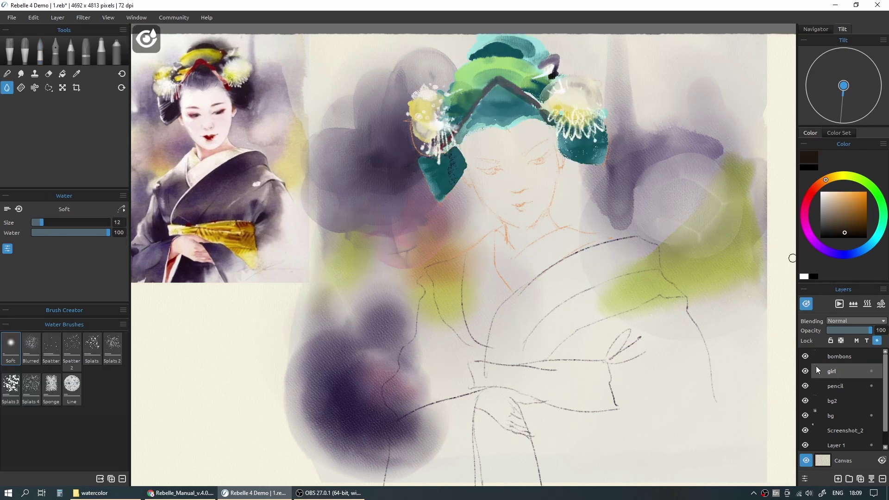
key("w")
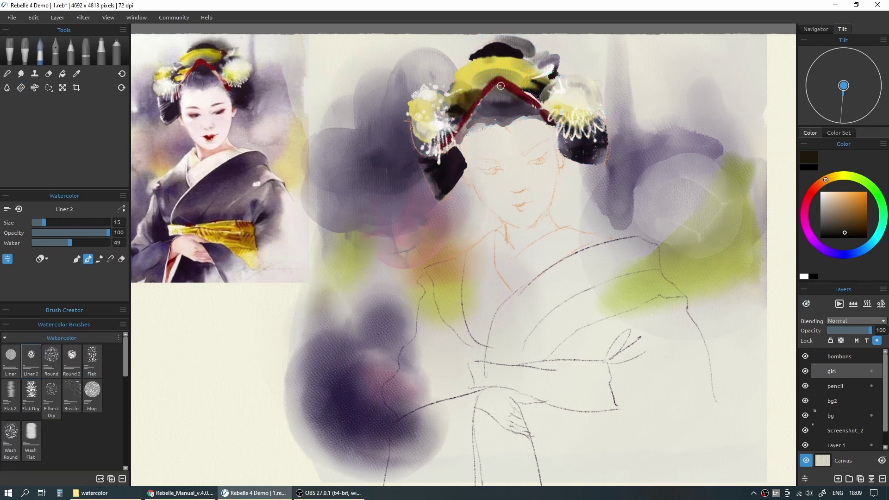
left_click_drag(488, 94, 505, 101)
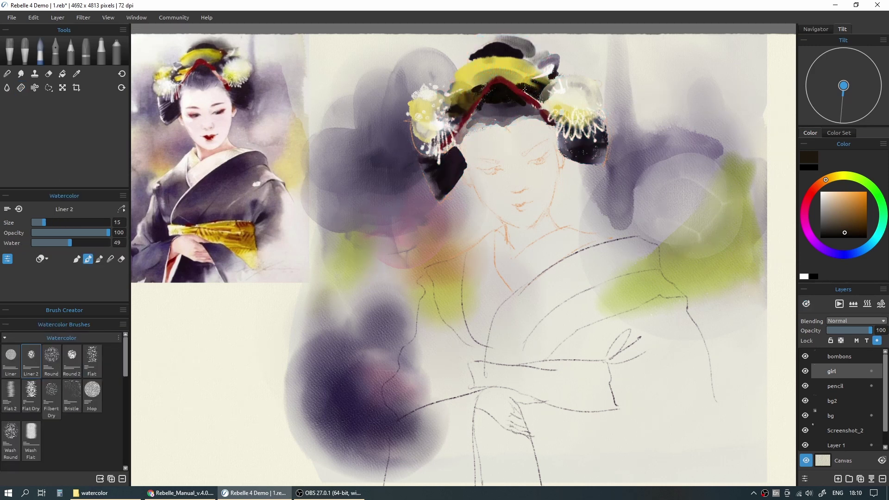
Sample the yellow and off-white tones and touch up the yellow ornament's lower edge near the left flower
left_click(472, 98, "alt")
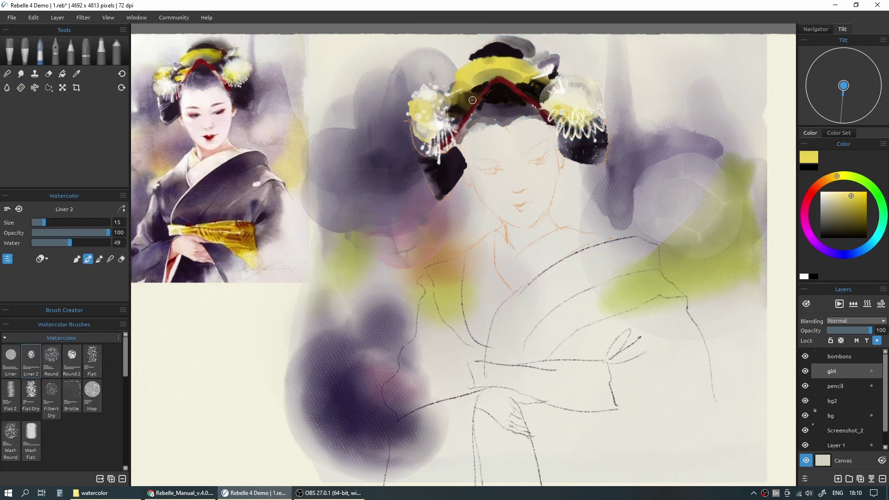
left_click(473, 98, "ctrl+alt")
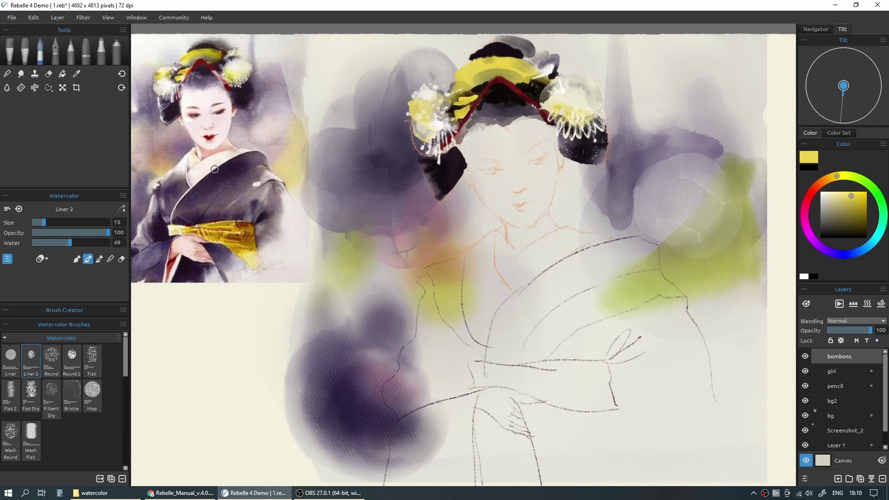
left_click(462, 101, "alt")
left_click(438, 175, "alt")
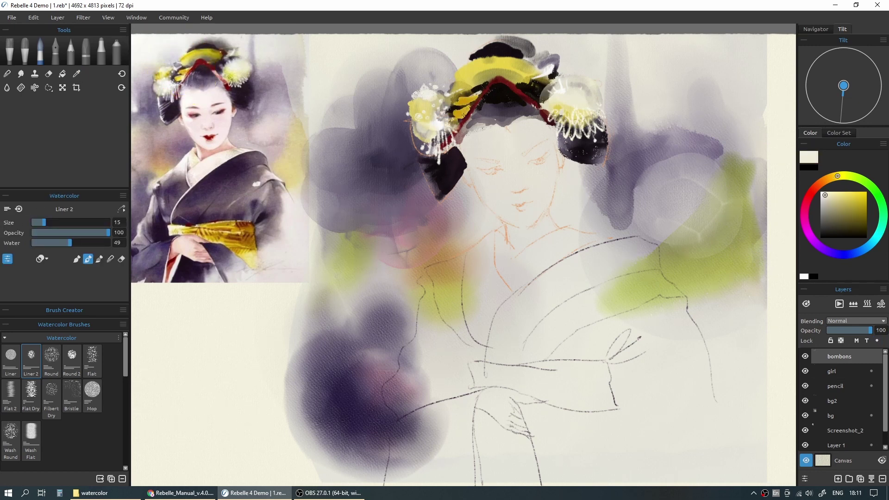
left_click(513, 274, "ctrl+alt")
left_click(456, 130, "alt")
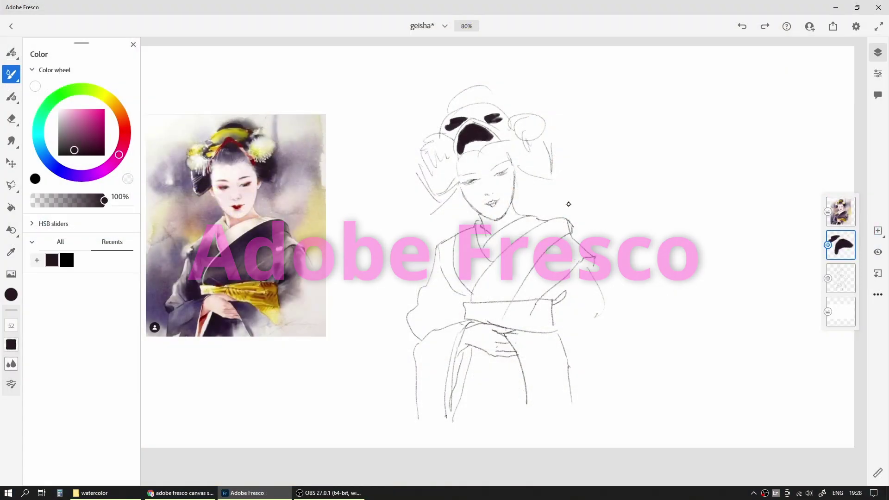
Switch to the geisha sketch in Adobe Fresco and paint both side locks dark, reducing the brush size to 32
left_click_drag(491, 119, 542, 164)
key("[")
key("[")
key("[")
key("[")
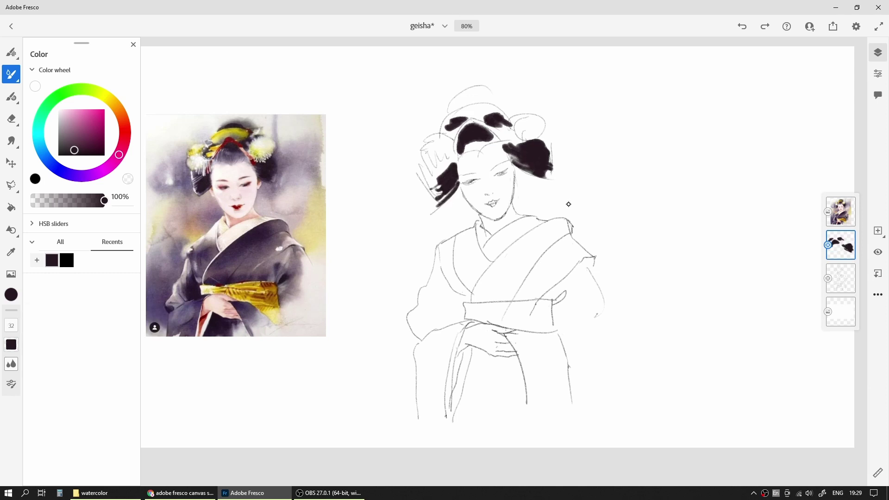
Paint the top bun dark and soften the hair edges with diluted strokes, lowering the color opacity to 37% and 0%
left_click_drag(456, 105, 484, 98)
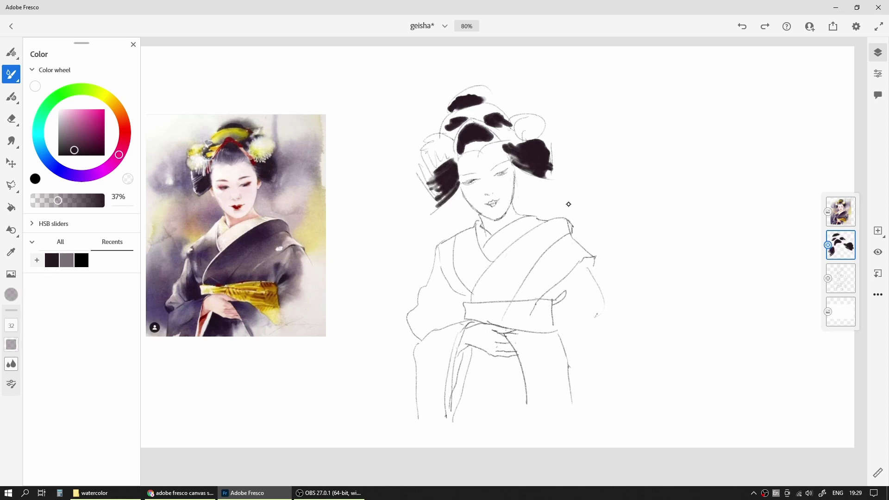
left_click_drag(76, 201, 31, 201)
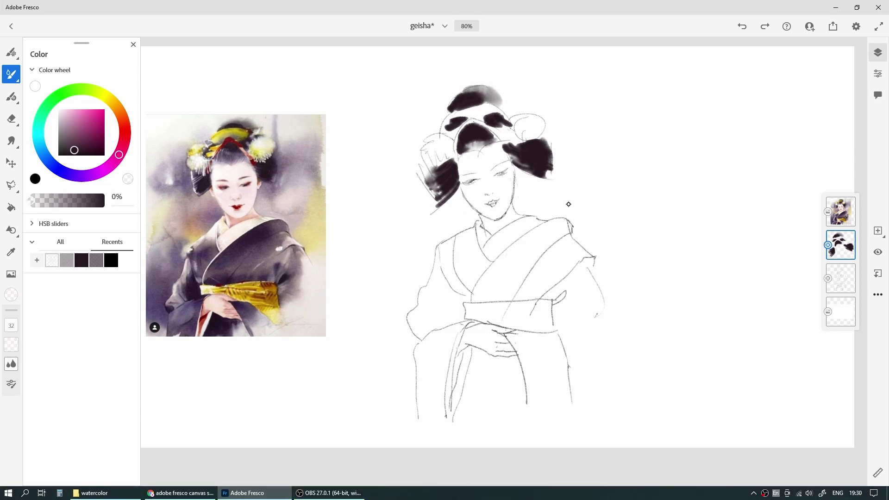
Sample a dark purple at 100% opacity and fill the kimono's diagonal chest panel up to the shoulder
left_click(436, 258, "alt")
left_click_drag(542, 232, 499, 263)
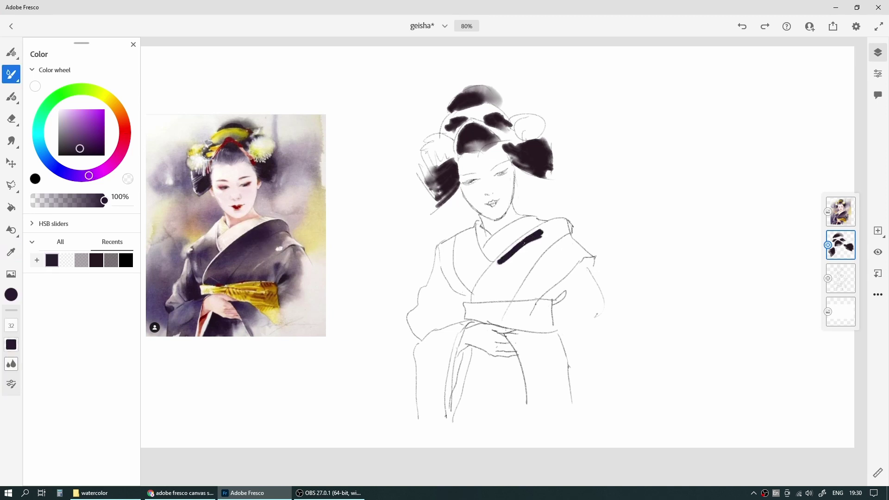
left_click(11, 74)
left_click(11, 295)
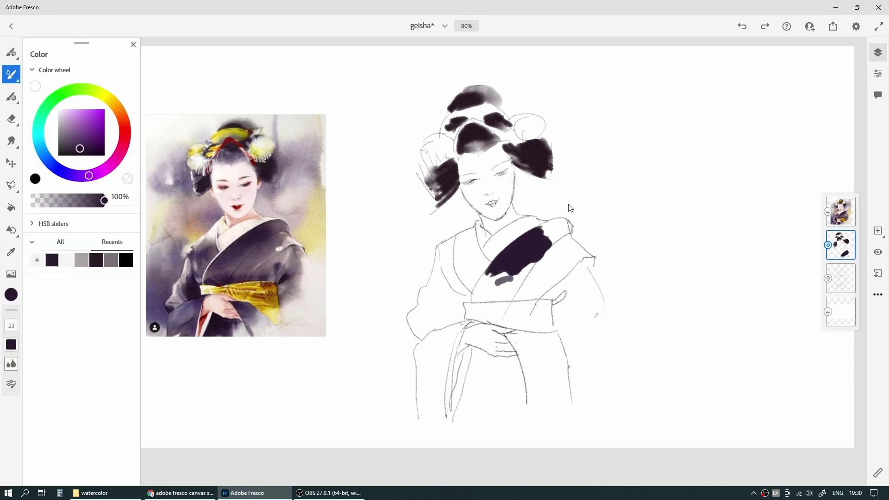
left_click_drag(553, 225, 484, 287)
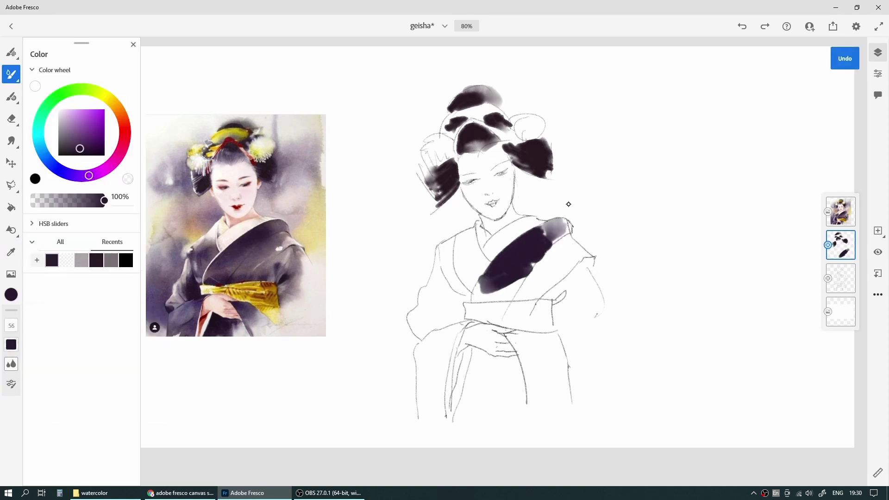
Extend the kimono panel toward the sleeve with lighter washes, setting the color opacity to 39%
left_click_drag(574, 239, 523, 285)
left_click_drag(104, 200, 59, 200)
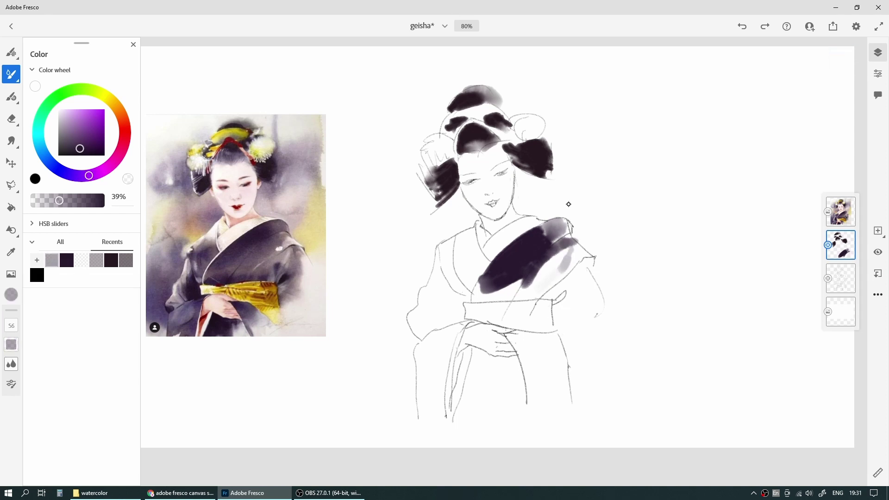
Sample the obi's yellow from the reference, brighten it, and tint the kimono's far chest side at 39% opacity
left_click(241, 297, "alt")
left_click_drag(556, 273, 477, 297)
key("ctrl+z")
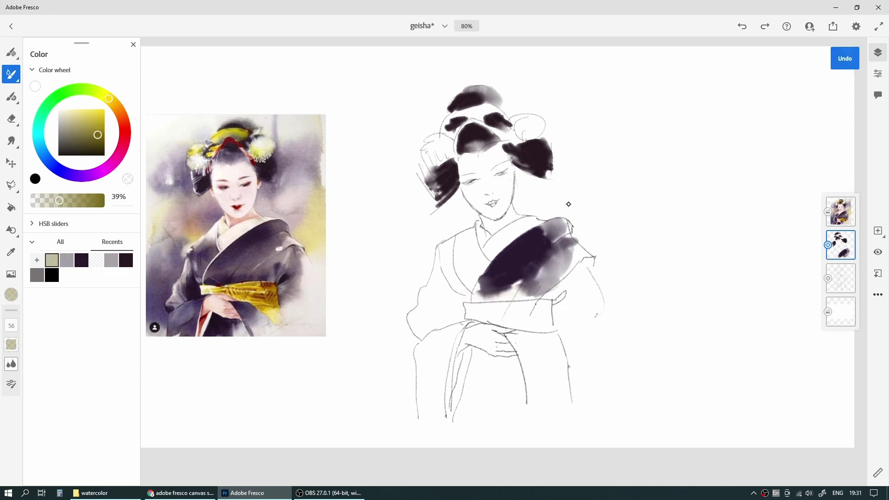
left_click(99, 115)
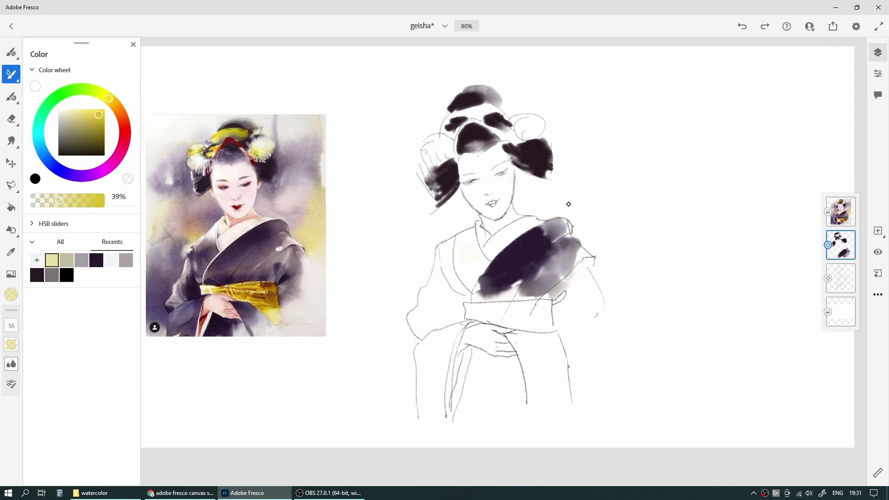
left_click_drag(477, 246, 456, 261)
Paint dark purple patches on both kimono sleeves at 100% opacity with brush size 32
left_click(532, 260, "alt")
mouse_move(510, 260)
left_mouse_down()
mouse_move(477, 287)
mouse_move(466, 273)
mouse_move(456, 277)
mouse_move(443, 324)
left_mouse_up()
key("ctrl+z")
left_click(66, 260)
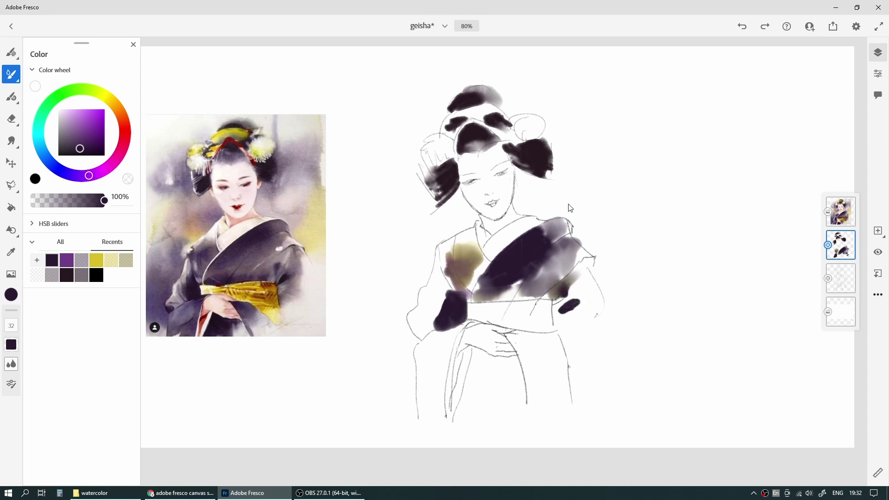
Spread a sampled gray-purple wash at 50% opacity over the right sleeve around its dark patch
left_click(574, 273, "alt")
left_click_drag(586, 282, 589, 304)
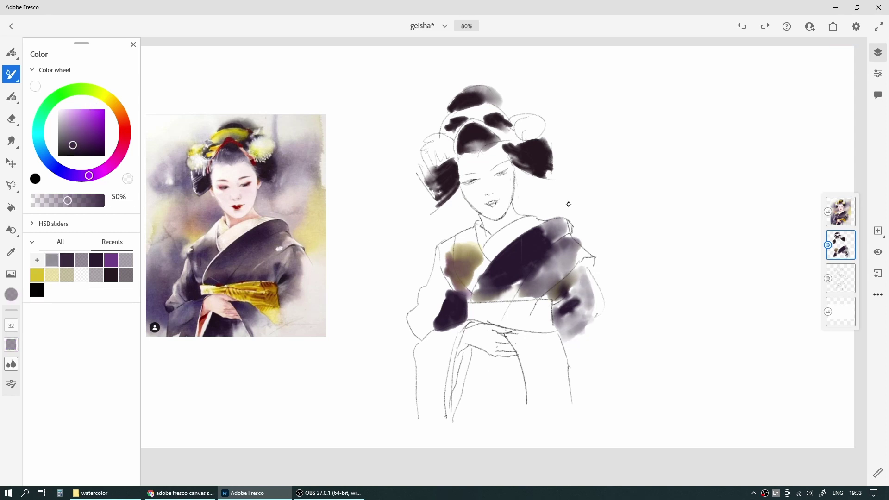
mouse_move(576, 313)
left_mouse_down()
mouse_move(588, 326)
mouse_move(568, 338)
left_mouse_up()
Paint the kimono's right lower panel dark purple and fade it with 50% opacity washes, raising the brush size to 56
left_click(96, 260)
mouse_move(509, 334)
left_mouse_down()
mouse_move(558, 340)
mouse_move(512, 336)
mouse_move(527, 390)
mouse_move(539, 341)
mouse_move(545, 384)
left_mouse_up()
left_click(533, 334, "alt")
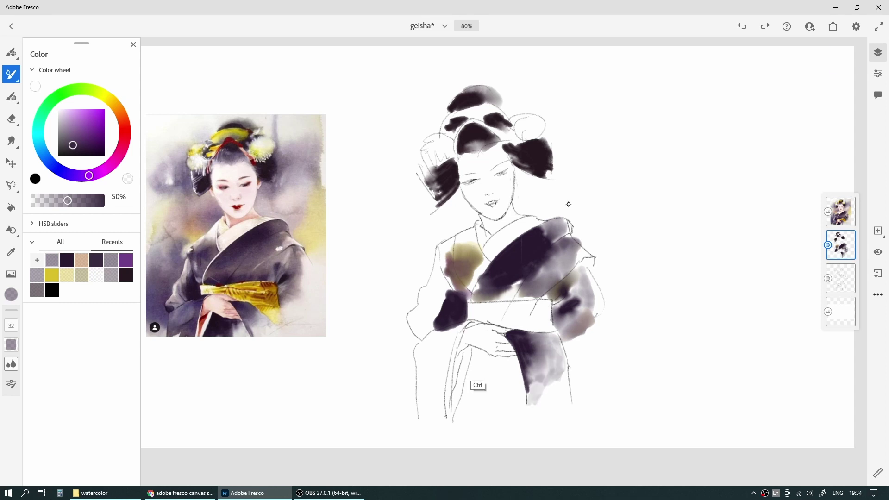
key("bracketright")
key("bracketright")
key("bracketright")
key("bracketright")
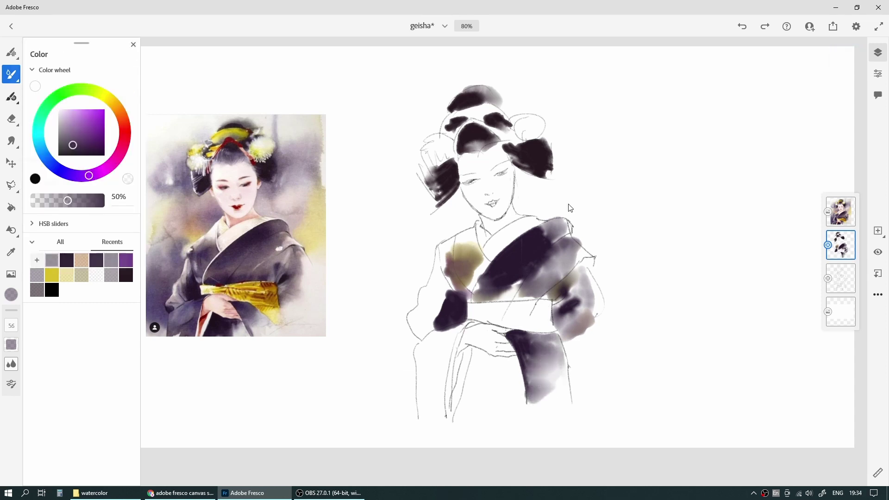
Reduce the brush size to 34 and fill the kimono's middle front panel below the hands with dark purple
key("bracketleft")
key("bracketleft")
key("bracketleft")
key("bracketleft")
left_click(66, 260)
mouse_move(472, 350)
left_mouse_down()
mouse_move(510, 363)
mouse_move(504, 403)
left_mouse_up()
mouse_move(475, 352)
left_mouse_down()
mouse_move(465, 391)
mouse_move(504, 399)
left_mouse_up()
mouse_move(514, 352)
left_mouse_down()
mouse_move(491, 412)
mouse_move(456, 419)
left_mouse_up()
Fill the lower left kimono panel with purple and muted blue-gray, and dab the left sleeve's cuff dark
left_click(126, 260)
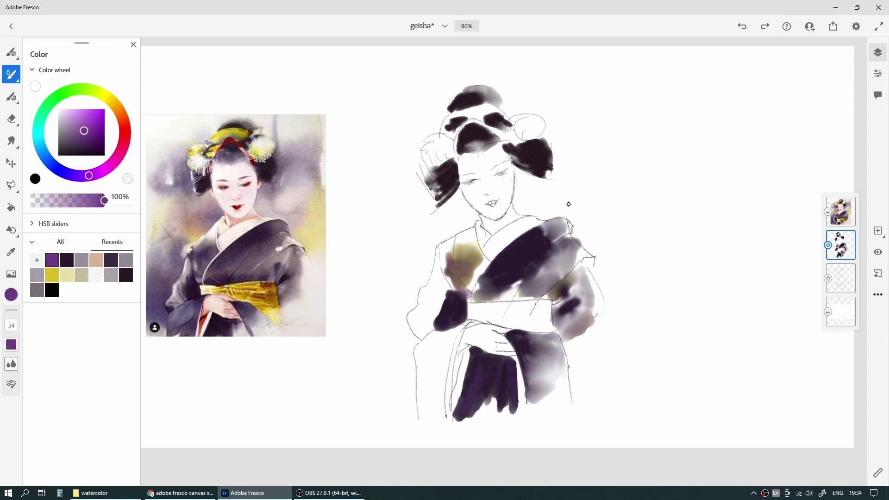
mouse_move(456, 330)
left_mouse_down()
mouse_move(445, 394)
mouse_move(433, 399)
mouse_move(417, 370)
mouse_move(438, 409)
mouse_move(446, 366)
mouse_move(419, 371)
left_mouse_up()
left_click(71, 139)
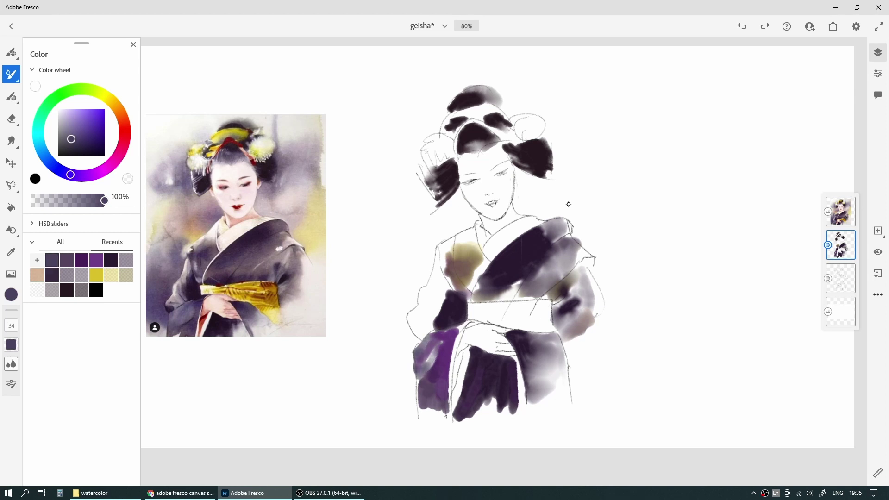
left_click(66, 290)
mouse_move(411, 328)
left_mouse_down()
mouse_move(424, 336)
mouse_move(425, 321)
left_mouse_up()
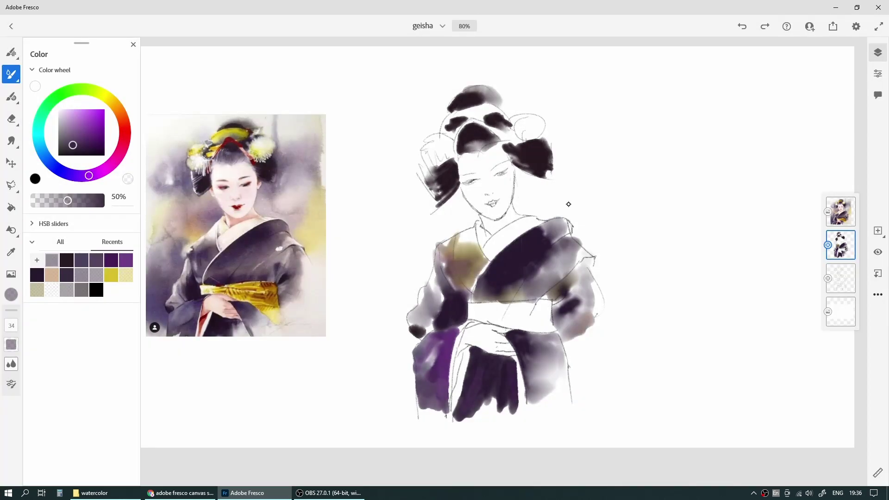
Add a new layer, enlarge the brush to 202, and wash the background right of the figure in gray and purple
key("ctrl+shift+n")
left_click_drag(569, 205, 515, 64)
key("bracketright")
key("bracketright")
key("bracketright")
key("bracketright")
key("bracketright")
key("bracketright")
left_click_drag(533, 186, 530, 111)
mouse_move(547, 153)
left_mouse_down()
mouse_move(621, 120)
mouse_move(630, 157)
left_mouse_up()
left_click_drag(660, 81, 657, 246)
left_click_drag(579, 121, 579, 162)
Add a yellow wash at 100% opacity to the lower right background and lighten the center of the gray wash
left_click(213, 289, "alt")
left_click_drag(569, 204, 626, 287)
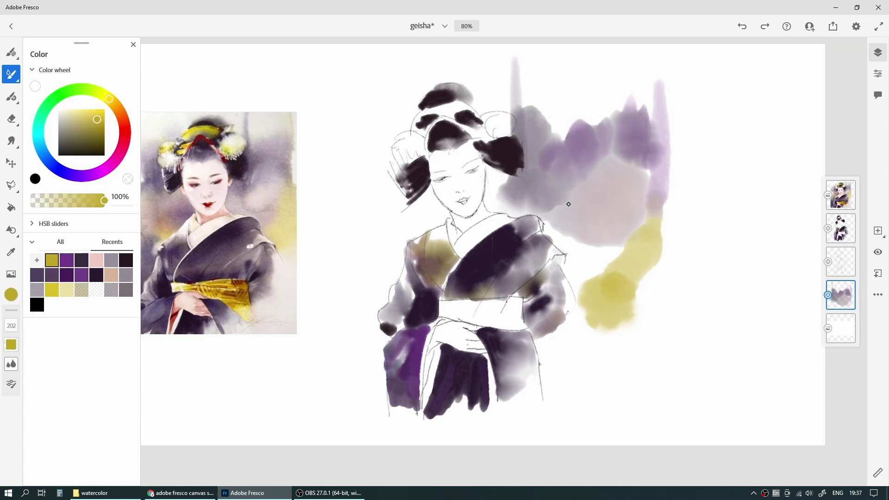
left_click(566, 200, "alt")
mouse_move(565, 200)
left_mouse_down()
mouse_move(595, 251)
mouse_move(602, 227)
left_mouse_up()
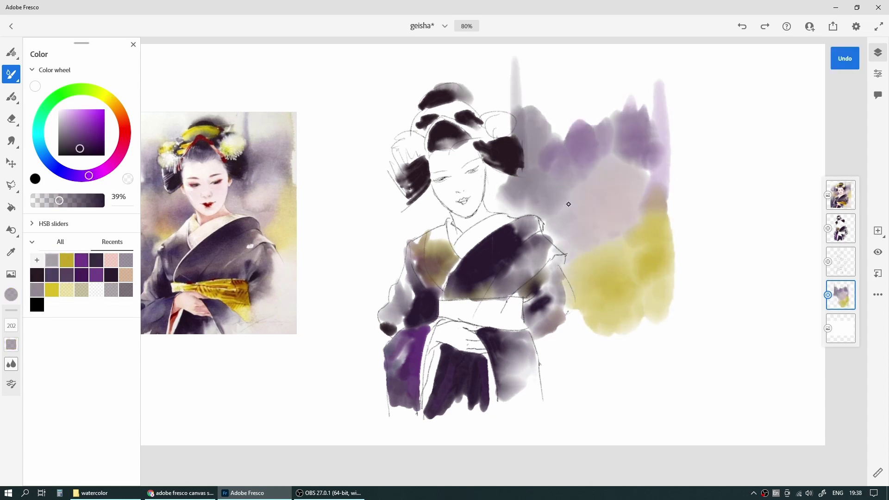
left_click(569, 204, "alt")
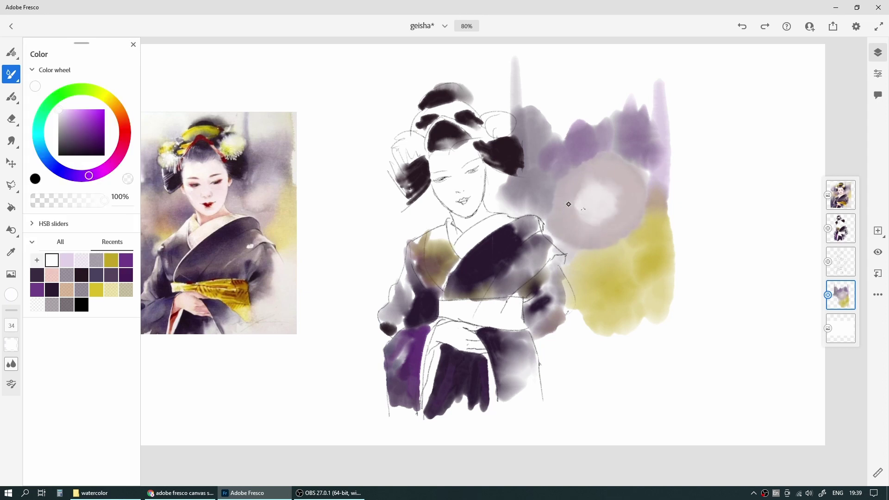
Paint dark purple accents into the right background on both sides of the pale wash with brush size 34
left_click(570, 204, "alt")
left_click_drag(551, 157, 563, 201)
left_click_drag(646, 139, 649, 182)
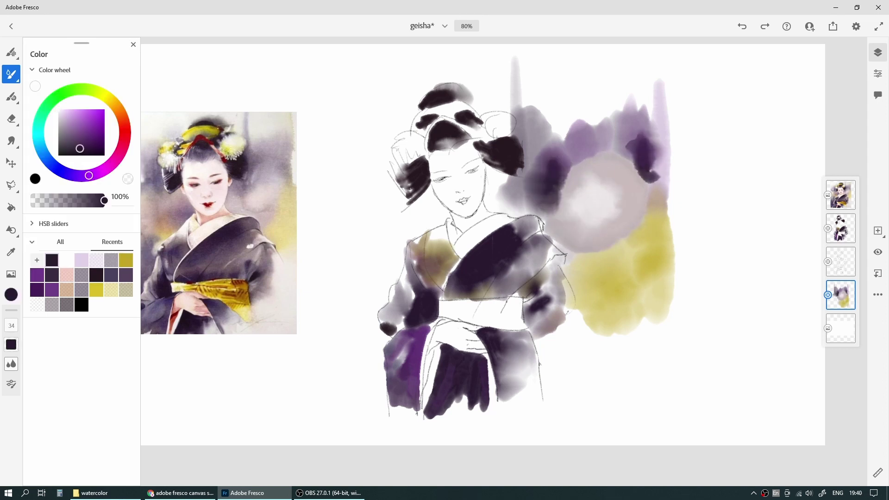
Paint blue-gray strokes in the background beside the left side of the hair
scroll(568, 204, "up", 1)
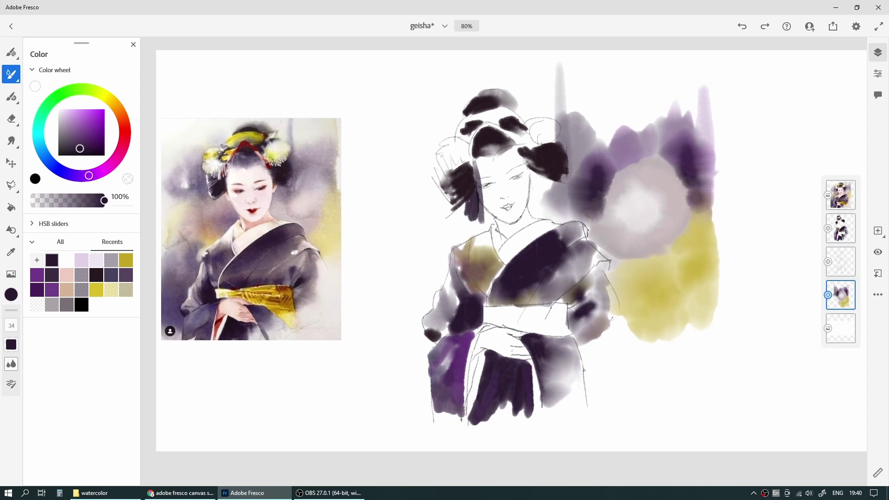
left_click(568, 205, "alt")
mouse_move(436, 153)
left_mouse_down()
mouse_move(414, 206)
mouse_move(375, 204)
mouse_move(444, 215)
left_mouse_up()
left_click_drag(417, 121, 415, 176)
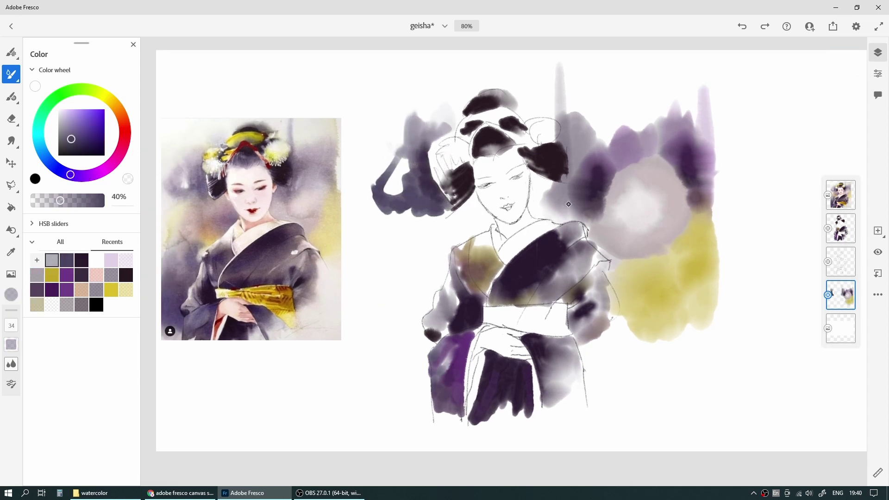
Wash pink at 50% opacity beside the neck and add yellow at 100% along the left shoulder
left_click(96, 276)
left_click_drag(461, 218, 450, 231)
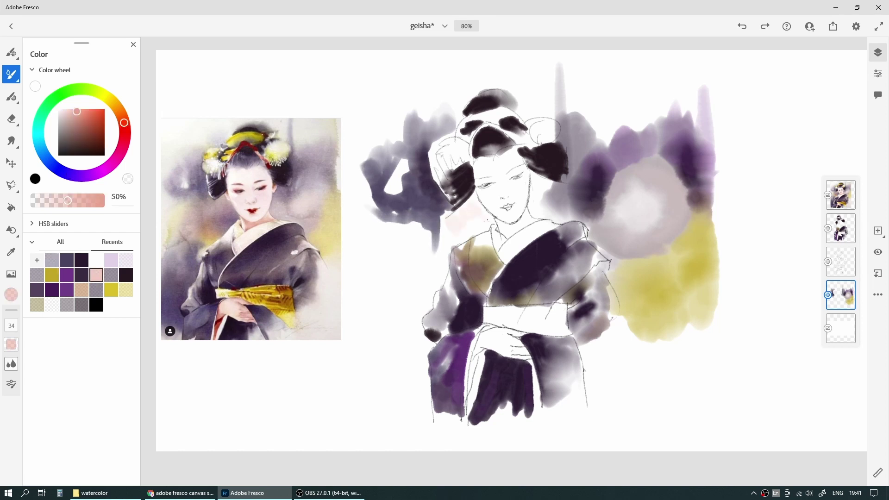
left_click_drag(482, 206, 440, 239)
mouse_move(426, 208)
left_mouse_down()
mouse_move(410, 241)
mouse_move(398, 243)
left_mouse_up()
left_click(67, 275)
left_click_drag(440, 230, 456, 252)
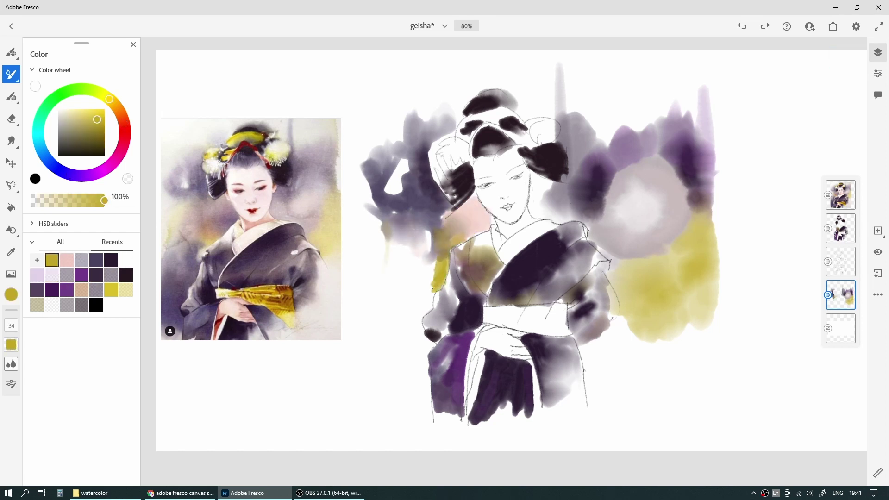
Fill the lower left background with blue-gray and purple strokes at 100% opacity
left_click(96, 261)
left_click_drag(431, 259, 417, 333)
left_click_drag(398, 264, 387, 331)
left_click(52, 290)
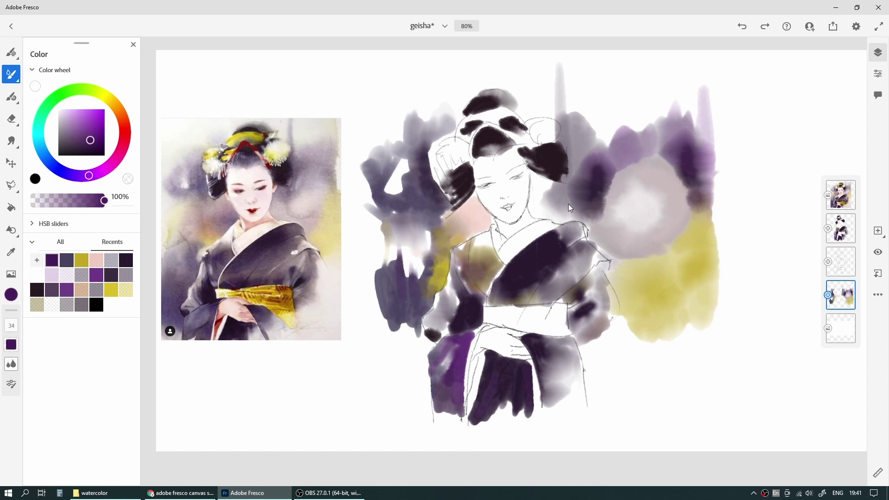
left_click(52, 275)
mouse_move(398, 246)
left_mouse_down()
mouse_move(403, 278)
mouse_move(419, 278)
mouse_move(386, 368)
left_mouse_up()
left_click(51, 290)
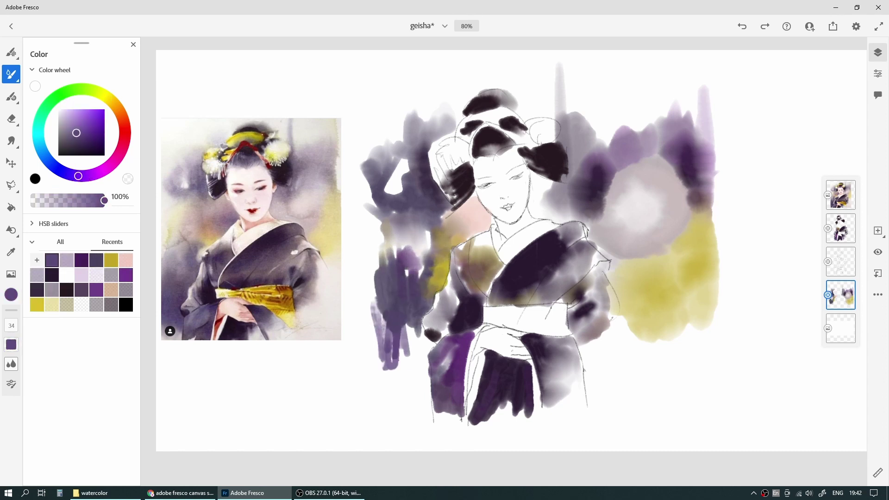
mouse_move(384, 301)
left_mouse_down()
mouse_move(398, 366)
mouse_move(380, 324)
left_mouse_up()
Sample a pale beige from the reference and blend it around the shoulders and outer background with brush size 202
key("i")
left_click_drag(444, 249, 189, 220)
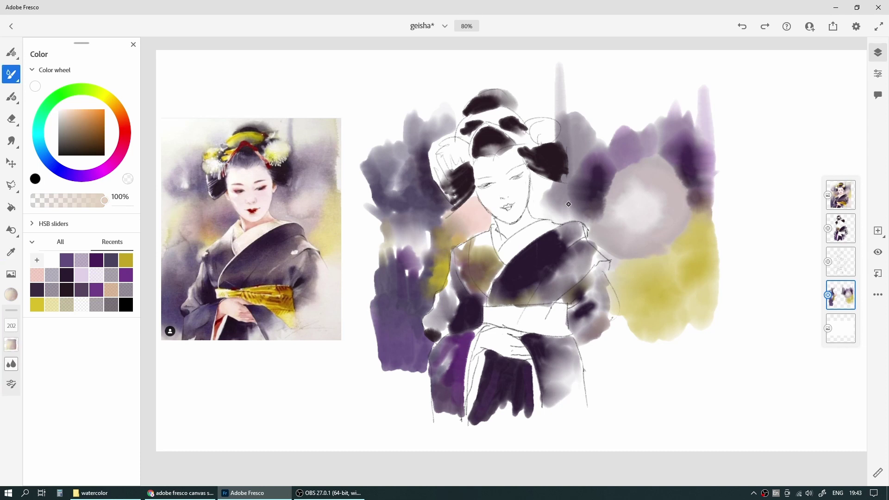
left_click_drag(431, 227, 398, 264)
left_click_drag(463, 199, 482, 232)
mouse_move(551, 179)
left_mouse_down()
mouse_move(537, 218)
mouse_move(569, 203)
left_mouse_up()
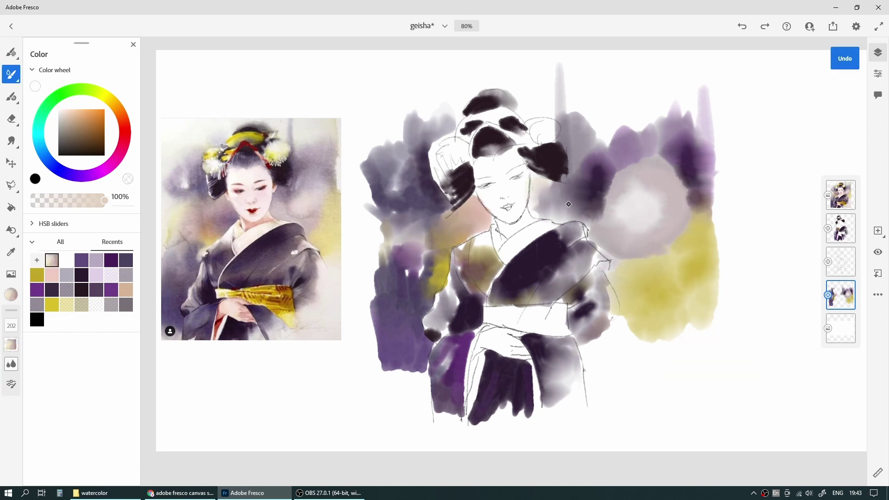
left_click_drag(598, 135, 704, 88)
left_click_drag(519, 115, 694, 65)
left_click_drag(723, 269, 616, 365)
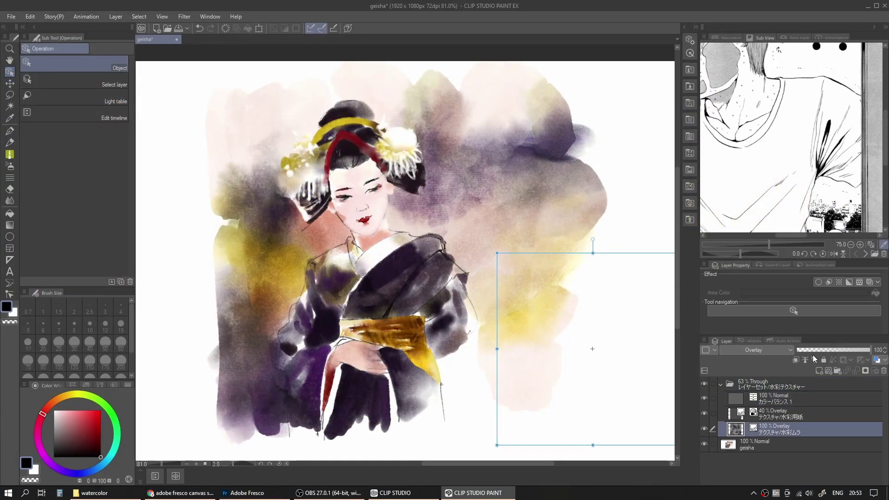
Switch to the geisha painting in Clip Studio Paint and choose the edged wc brush
left_click(721, 416)
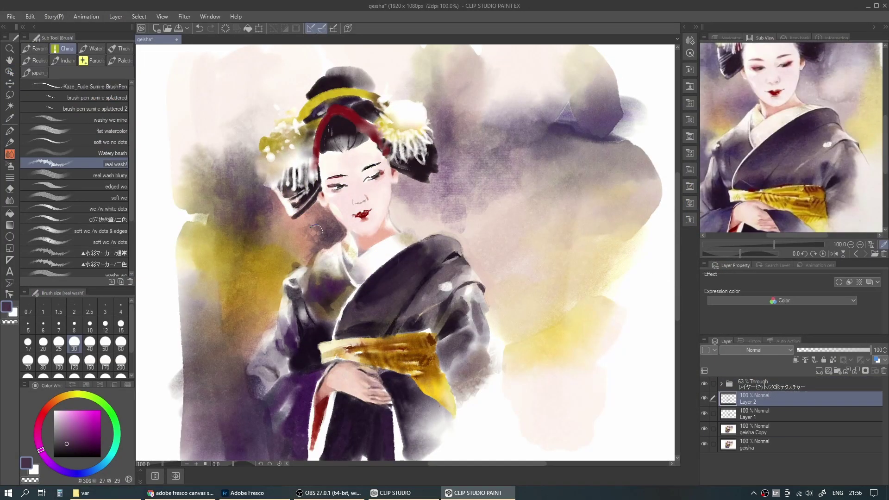
key("ctrl+2")
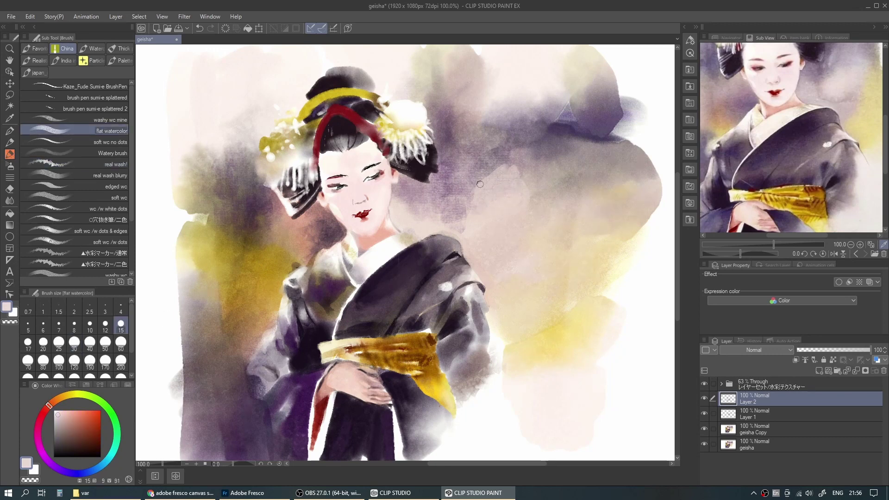
key("ctrl+1")
scroll(134, 216, "down", 3)
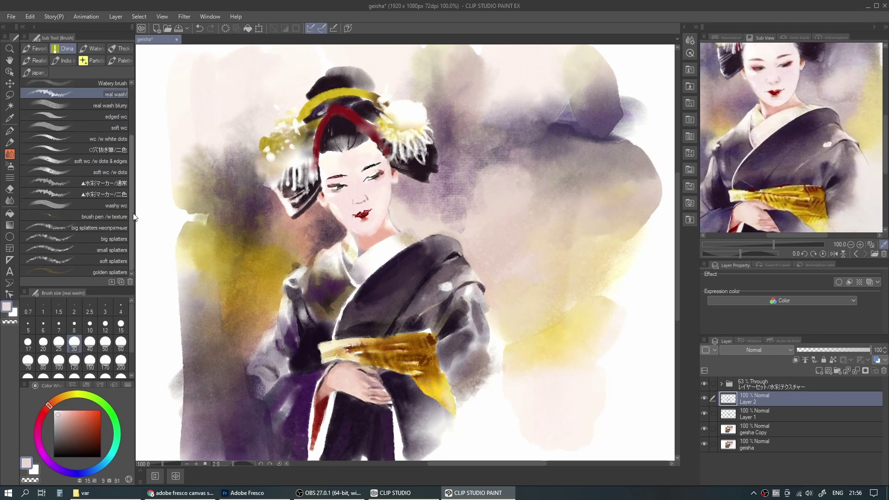
scroll(134, 217, "up", 3)
left_click(111, 186)
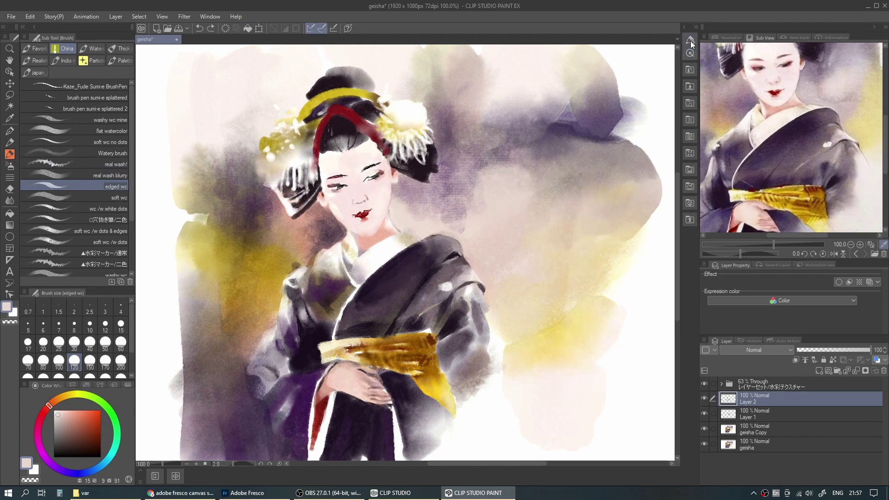
Examine the edged wc brush's detailed watercolor edge settings
left_click(690, 40)
left_click(586, 314)
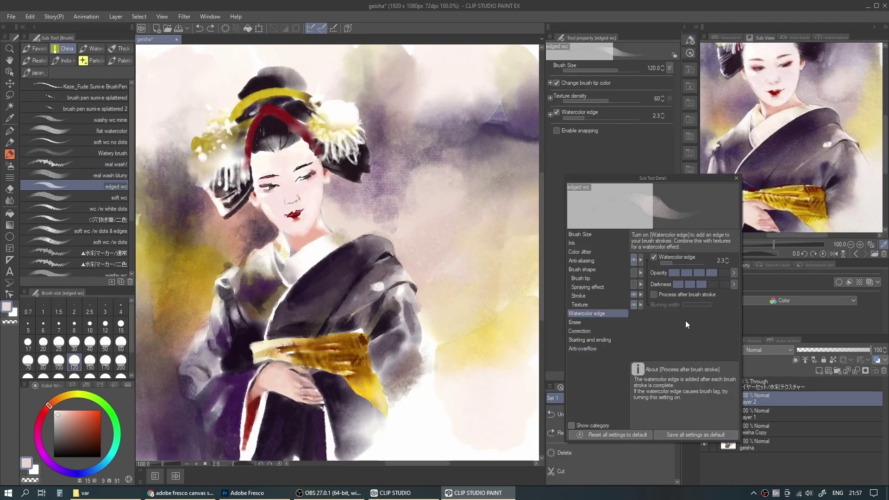
left_click(736, 178)
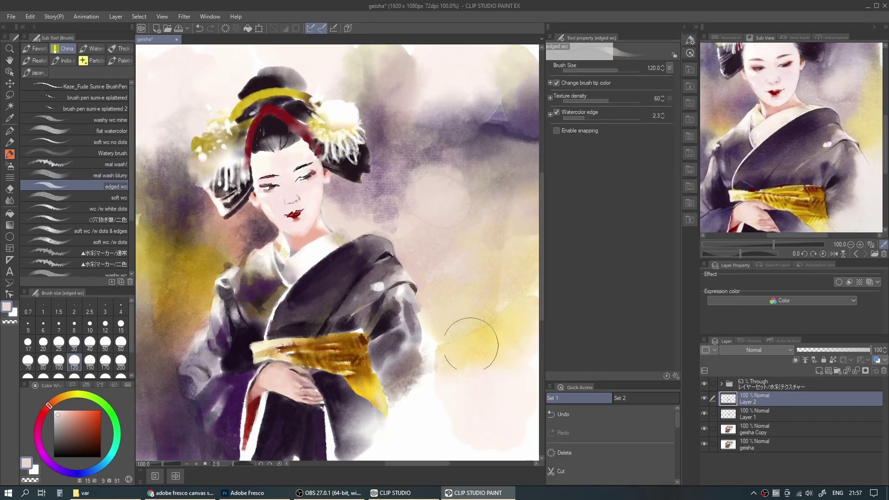
Paint a pale round spot in the right background with edged wc at size 120 and shade around it with real wash
left_click_drag(414, 197, 439, 199)
key("comma")
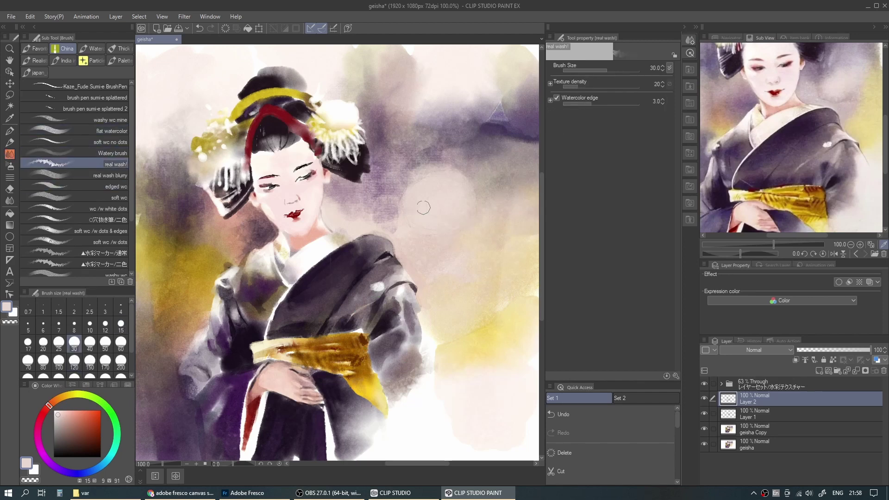
left_click(409, 183, "alt")
mouse_move(463, 240)
left_mouse_down()
mouse_move(411, 206)
mouse_move(421, 222)
left_mouse_up()
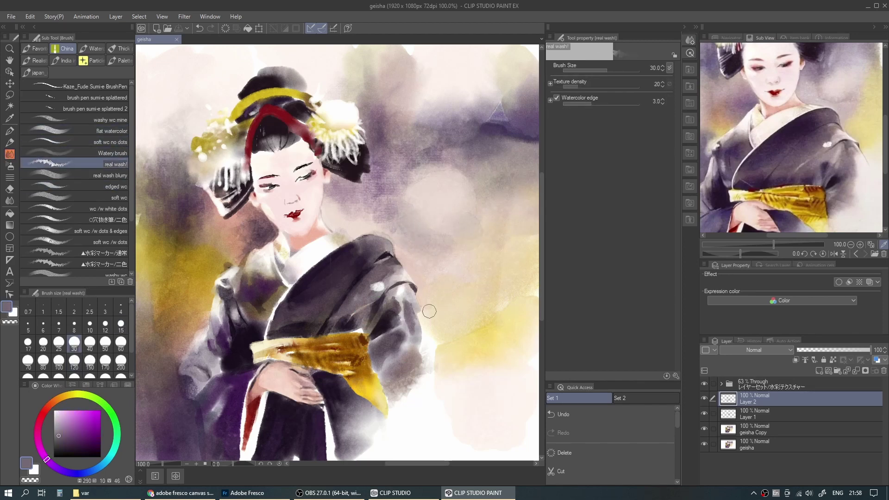
Texture the pale spot's rim with the ▲水彩マーカー/二色 brush at size 50 and return to the real wash brush
key("period")
left_click_drag(446, 208, 408, 222)
left_click(444, 235, "alt")
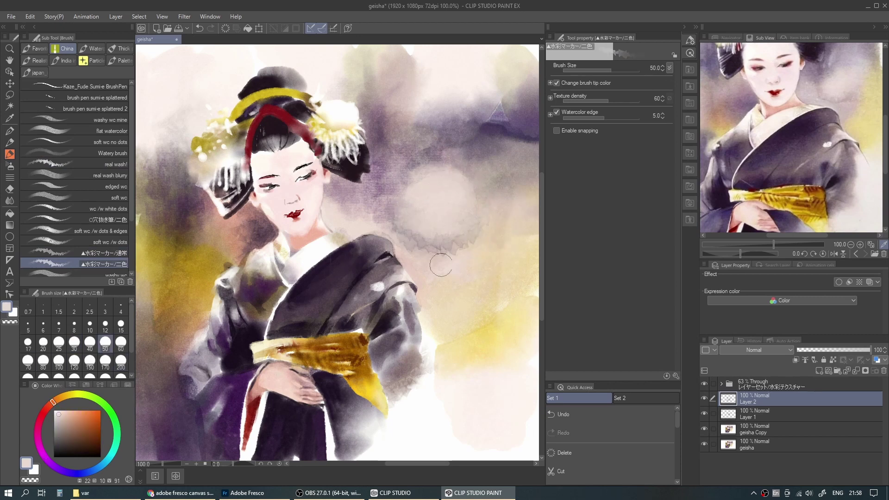
key("comma")
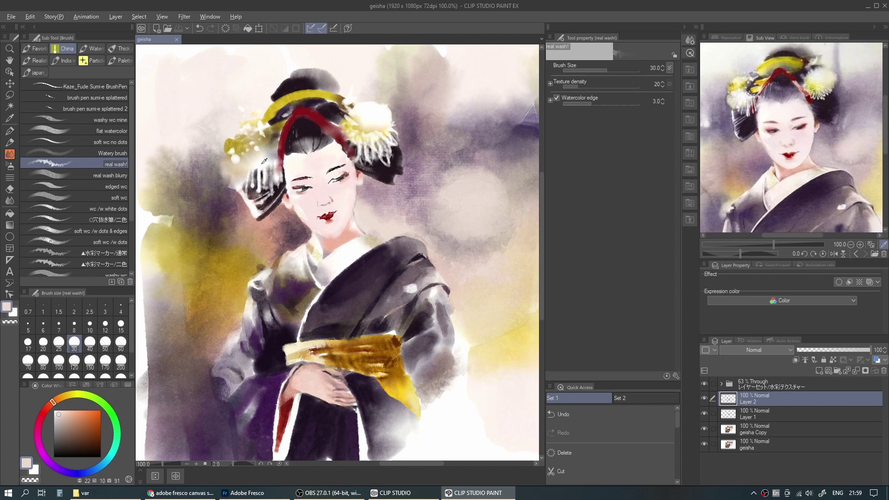
Brighten the left hair flower with white flat watercolor and draw white petals on the right flower with the G-pen at size 15
left_click(265, 161, "alt")
key("comma")
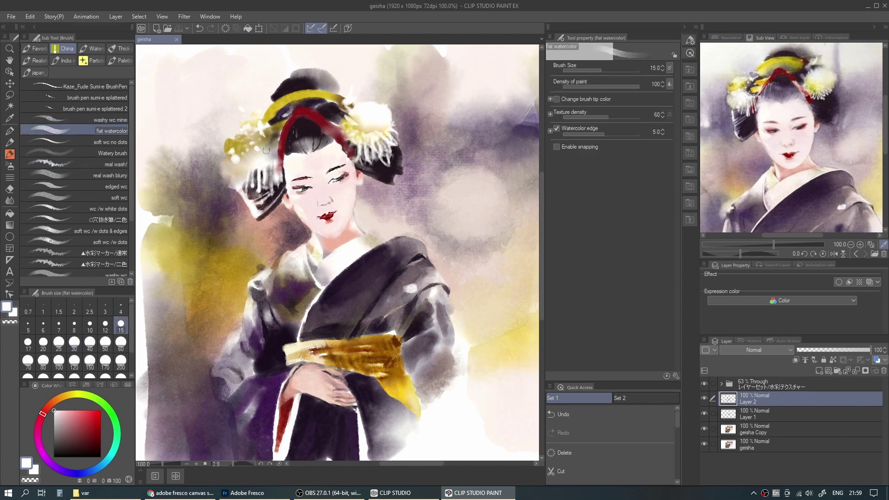
left_click_drag(264, 161, 244, 147)
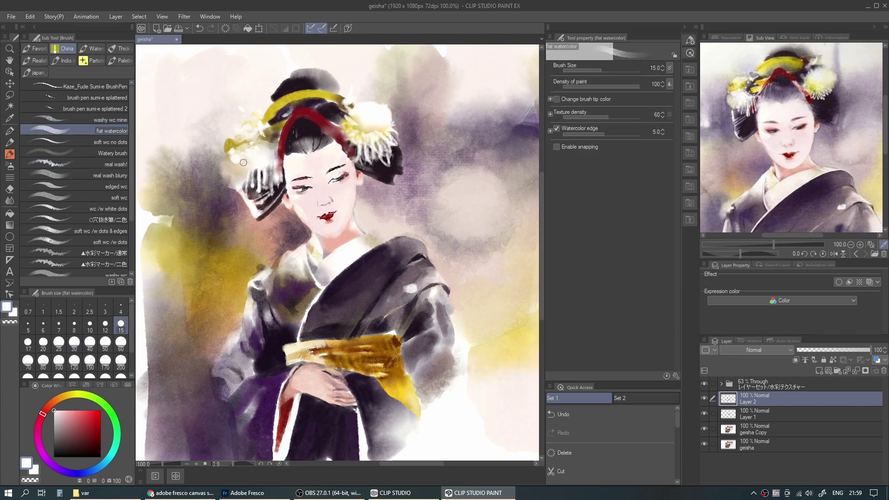
key("p")
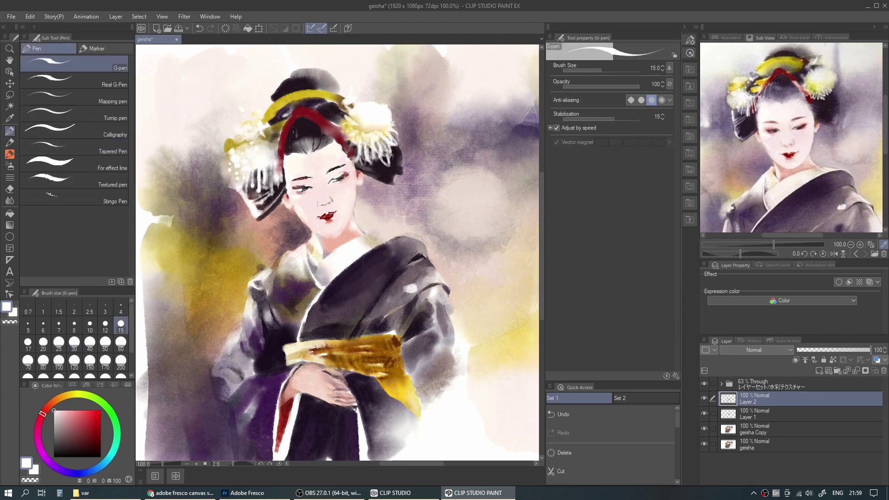
left_click_drag(378, 145, 393, 154)
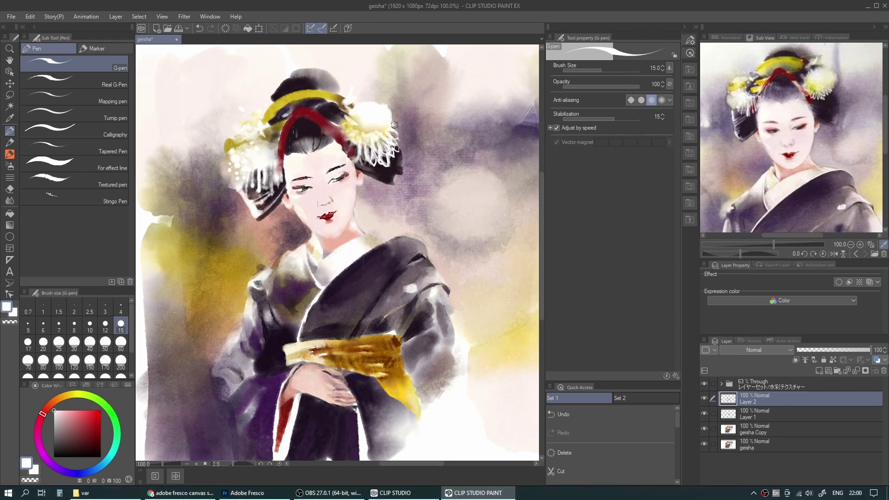